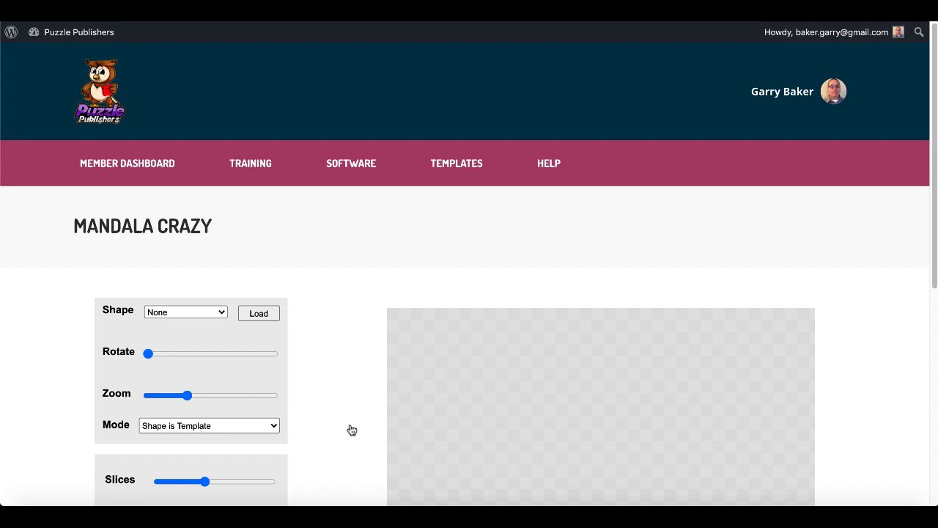
# - Draw a looping petal stroke outward from the canvas centre with the default slices, and clear the drawing
pyautogui.scroll(-3, 352, 430)
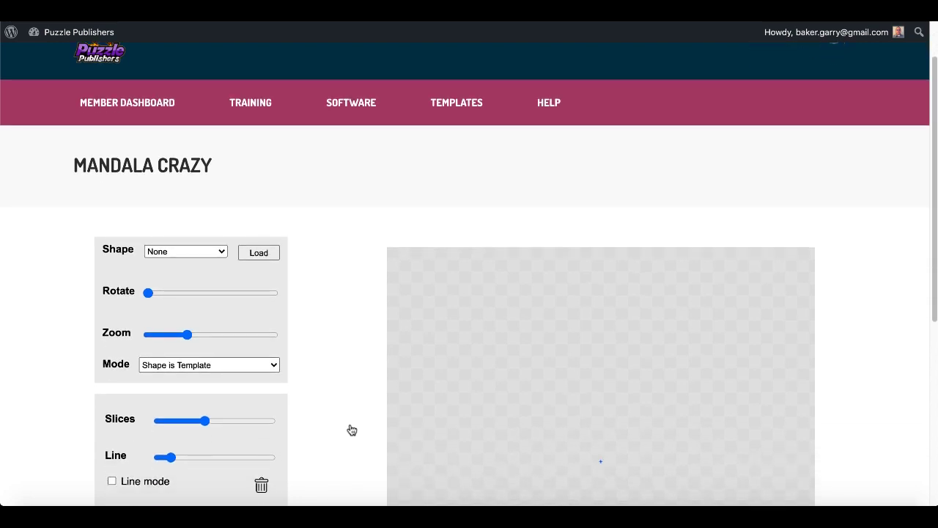
pyautogui.scroll(-2, 352, 431)
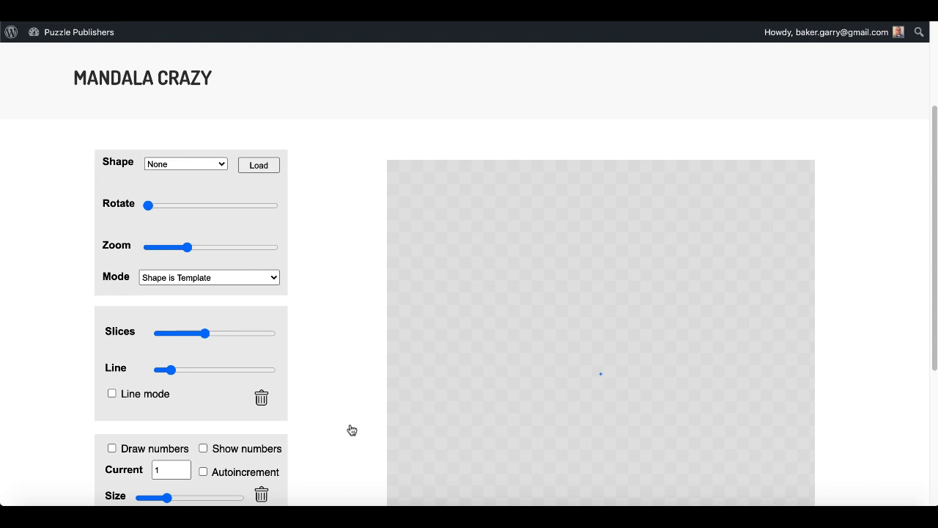
pyautogui.scroll(-1, 352, 431)
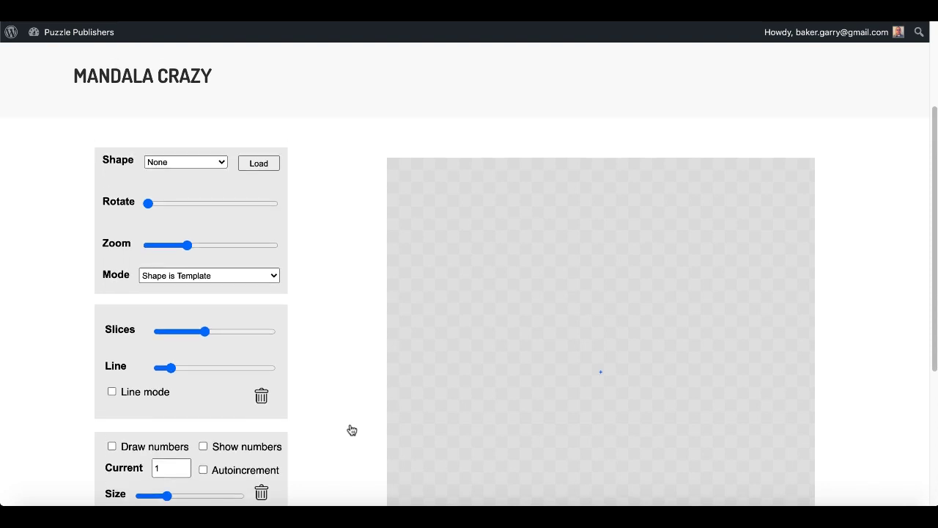
pyautogui.scroll(-2, 352, 430)
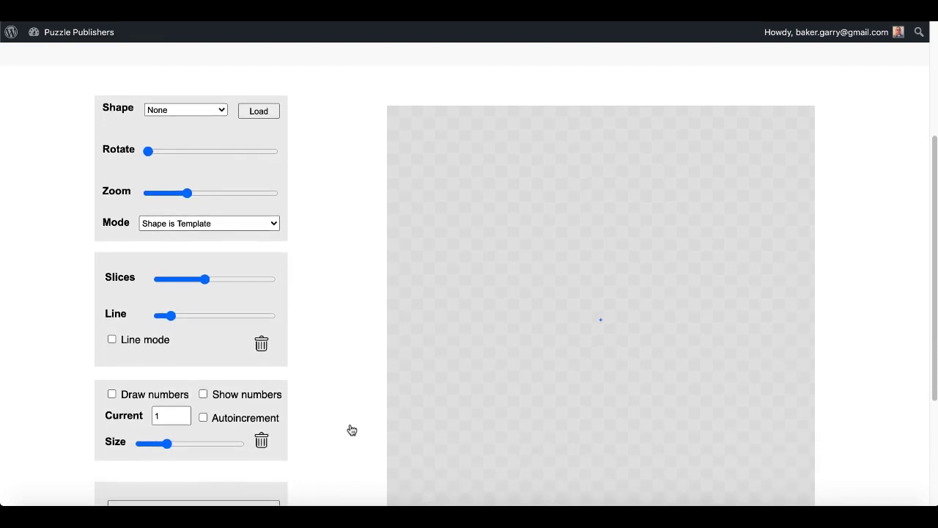
pyautogui.scroll(-1, 352, 430)
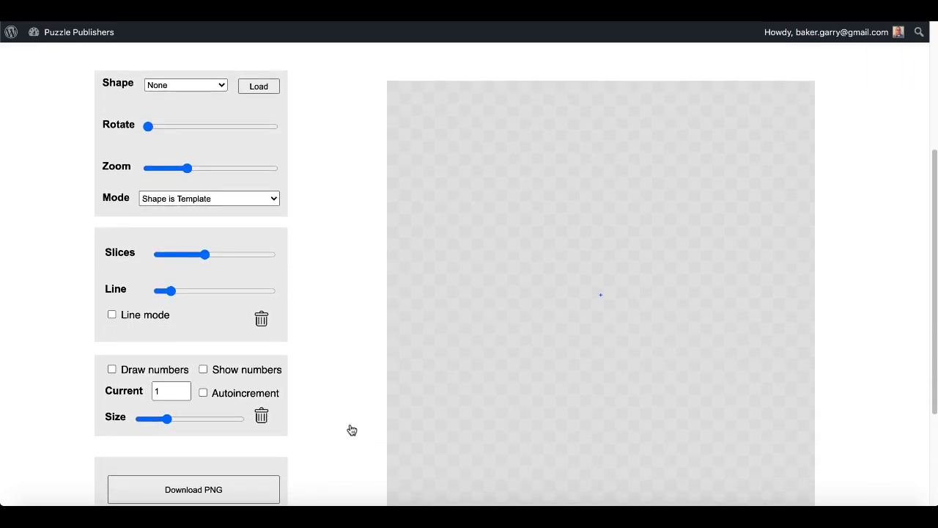
pyautogui.scroll(-1, 352, 430)
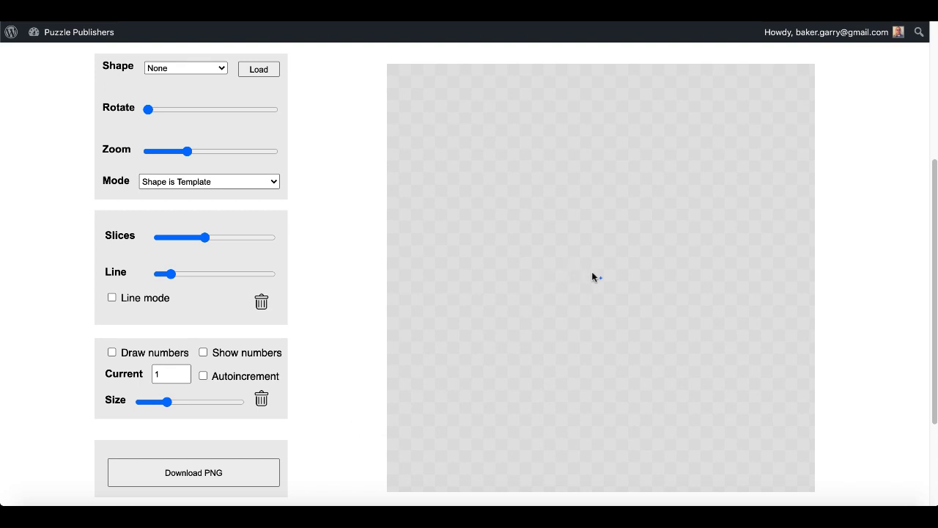
pyautogui.moveTo(592, 276)
pyautogui.mouseDown()
pyautogui.moveTo(557, 205)
pyautogui.moveTo(477, 272)
pyautogui.moveTo(543, 318)
pyautogui.moveTo(583, 313)
pyautogui.moveTo(611, 293)
pyautogui.mouseUp()
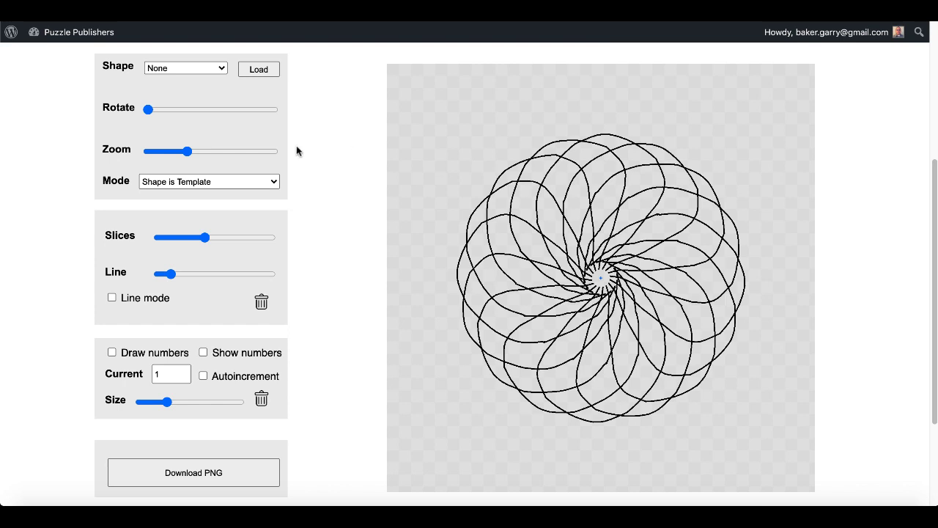
pyautogui.click(261, 301)
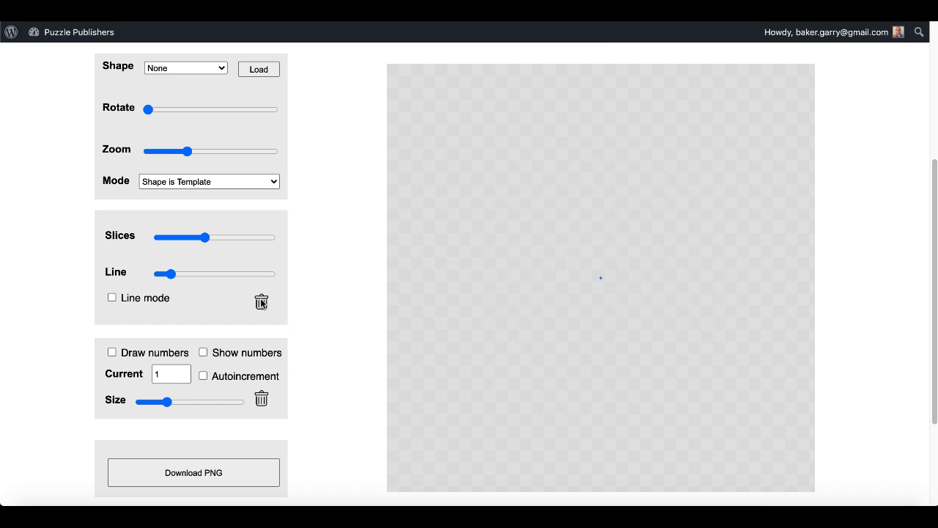
# - Try the Circle, Square and Triangle shapes in turn, and reduce the triangle's zoom slightly
pyautogui.click(222, 68)
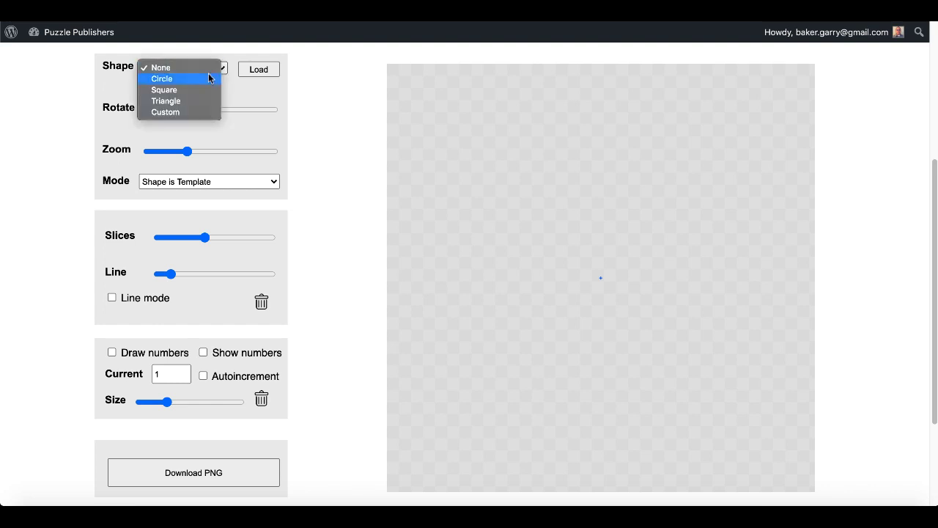
pyautogui.click(208, 75)
pyautogui.click(216, 73)
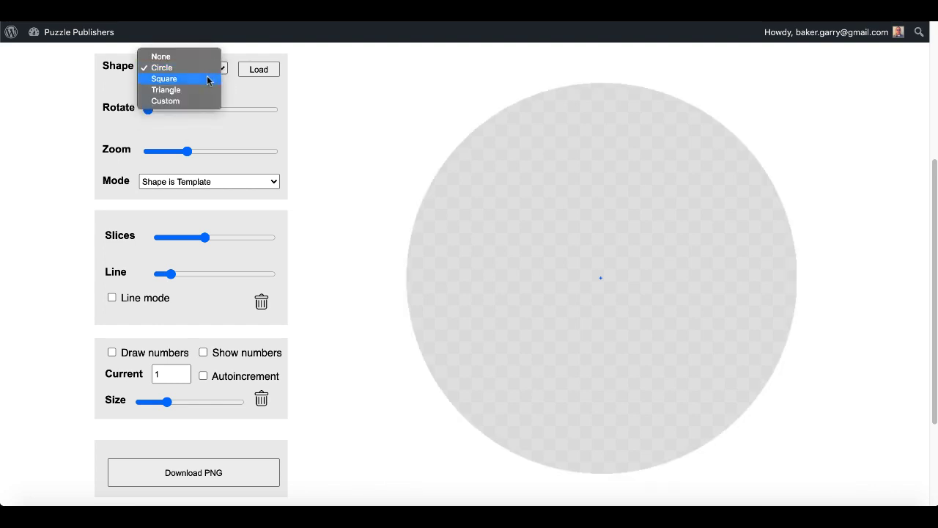
pyautogui.click(206, 76)
pyautogui.click(219, 73)
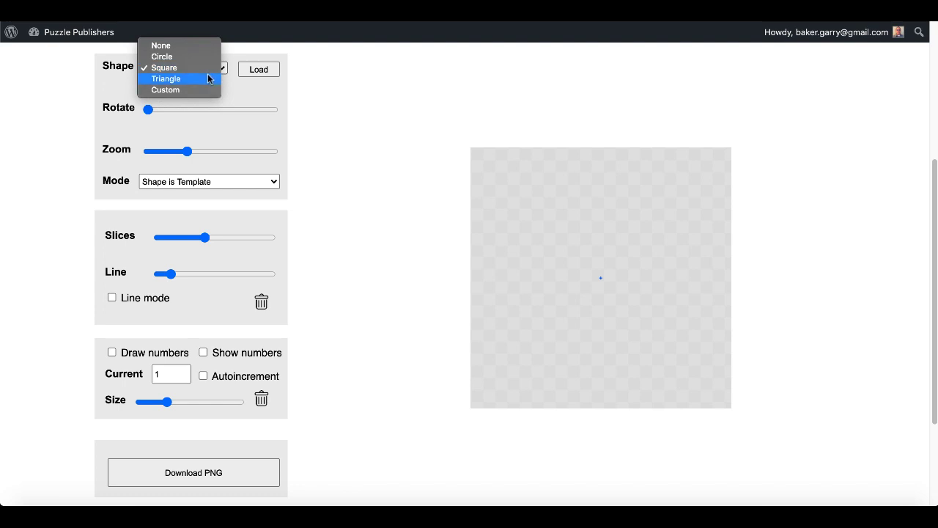
pyautogui.click(208, 74)
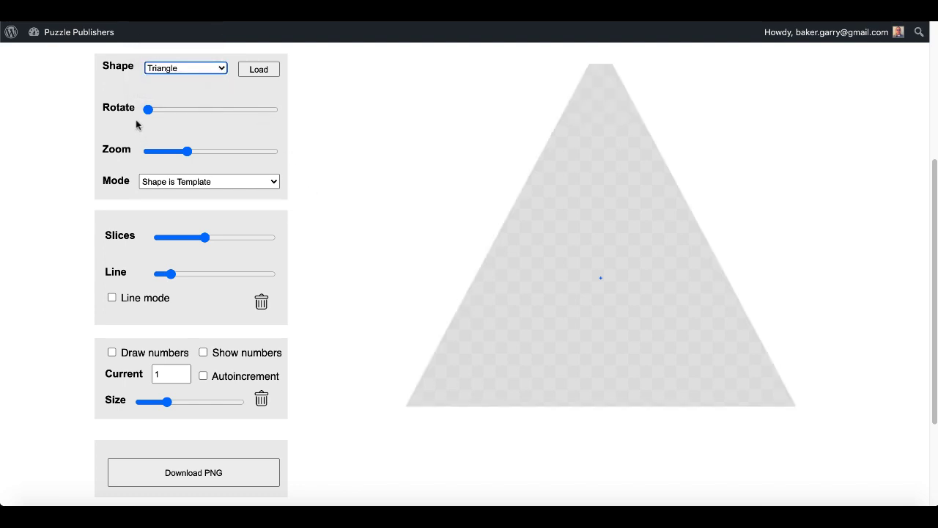
pyautogui.moveTo(186, 151)
pyautogui.mouseDown()
pyautogui.moveTo(155, 151)
pyautogui.moveTo(245, 156)
pyautogui.moveTo(180, 153)
pyautogui.mouseUp()
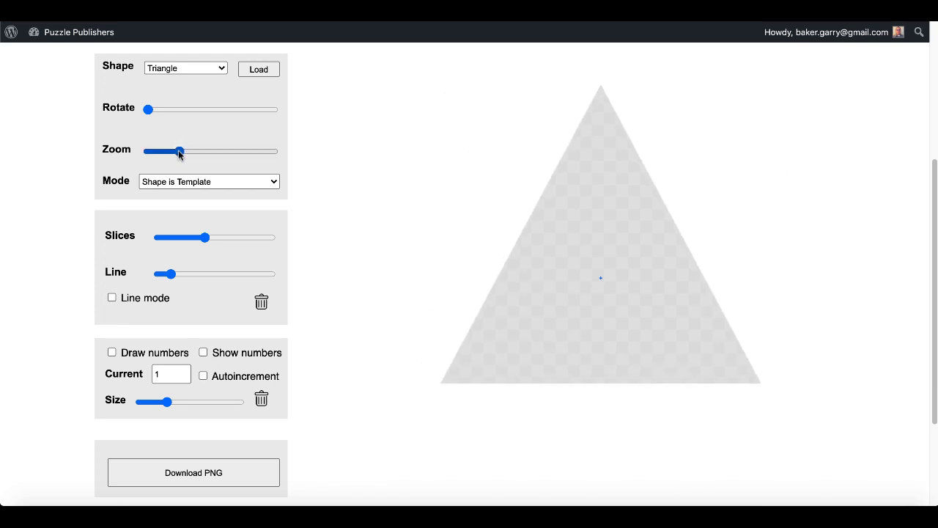
# - Try the Custom shape, and set the shape back to None with a lower zoom
pyautogui.click(220, 69)
pyautogui.click(207, 79)
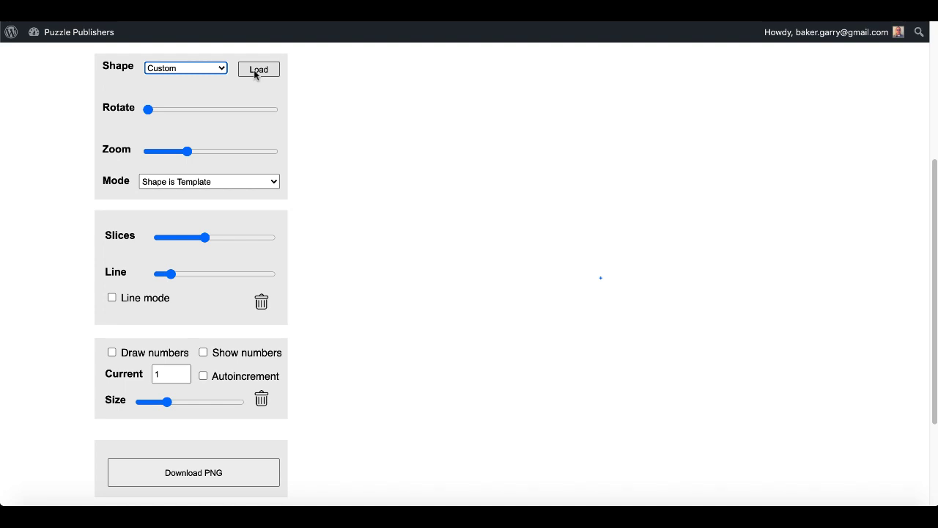
pyautogui.click(217, 71)
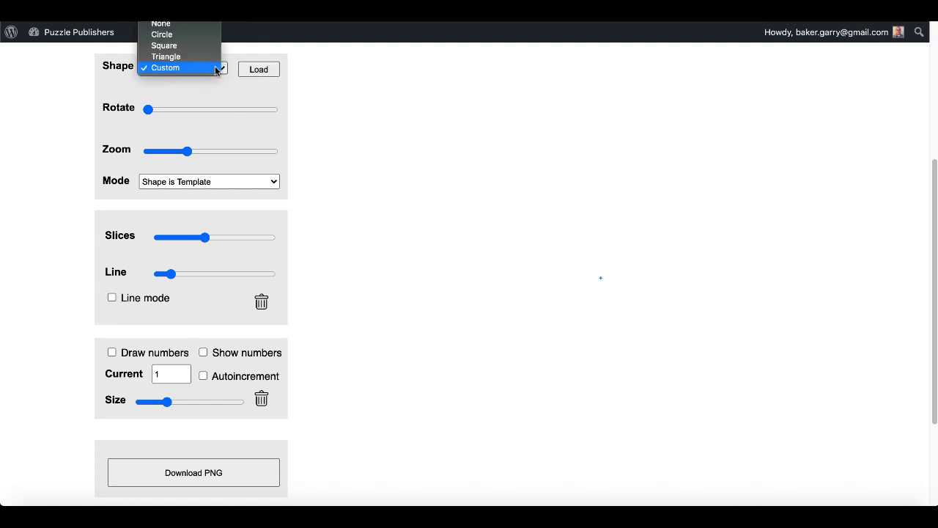
pyautogui.click(187, 23)
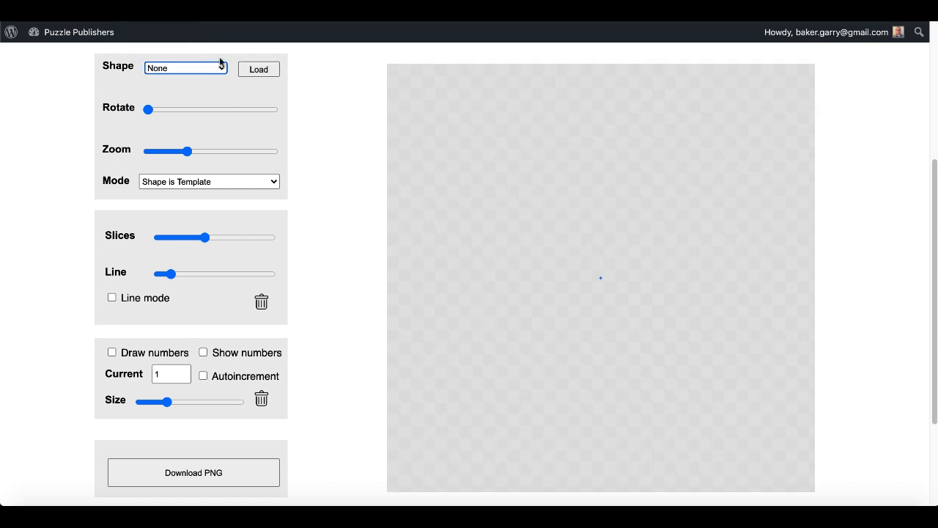
pyautogui.moveTo(210, 153); pyautogui.dragTo(173, 151)
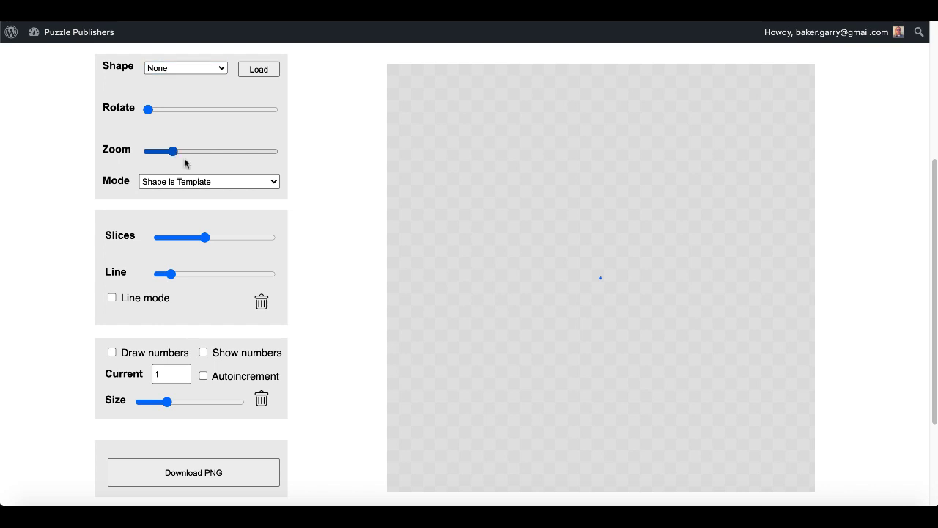
# - Examine the available shape modes and the slices control, keeping Shape is Template
pyautogui.click(254, 185)
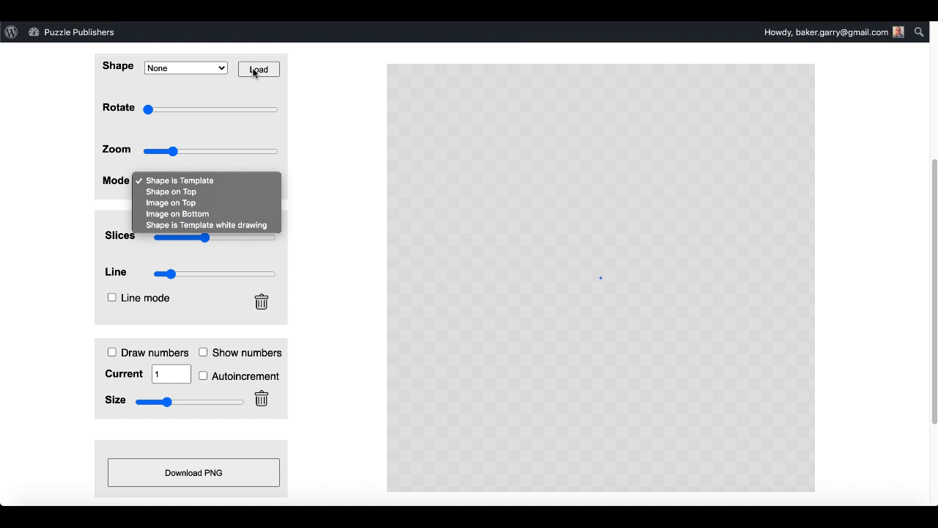
pyautogui.click(296, 159)
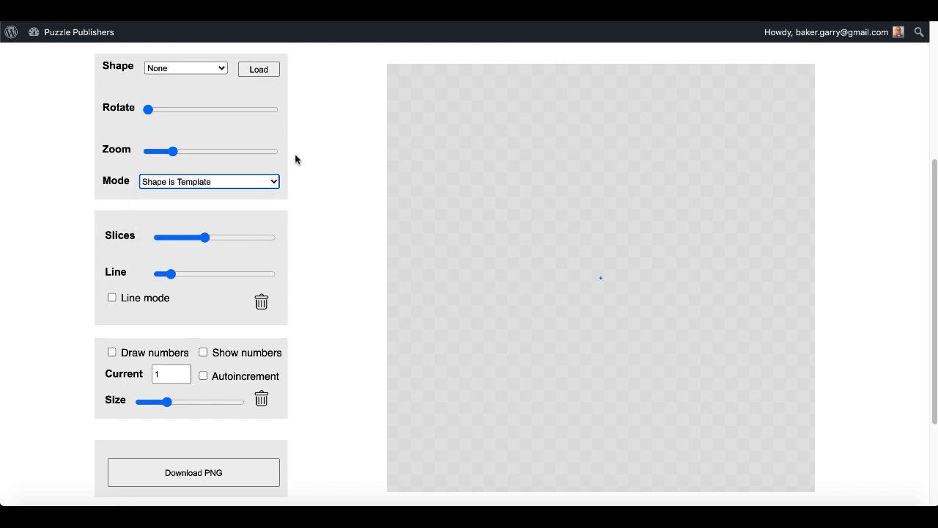
pyautogui.click(203, 236)
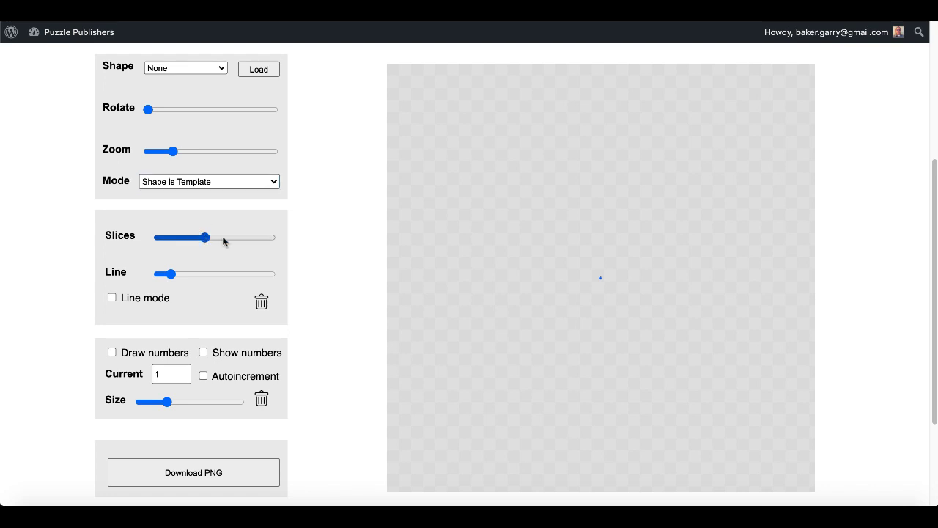
# - Draw three short connected strokes near the canvas edge to form a mirrored ring pattern, and clear the drawing
pyautogui.moveTo(424, 195); pyautogui.dragTo(469, 164)
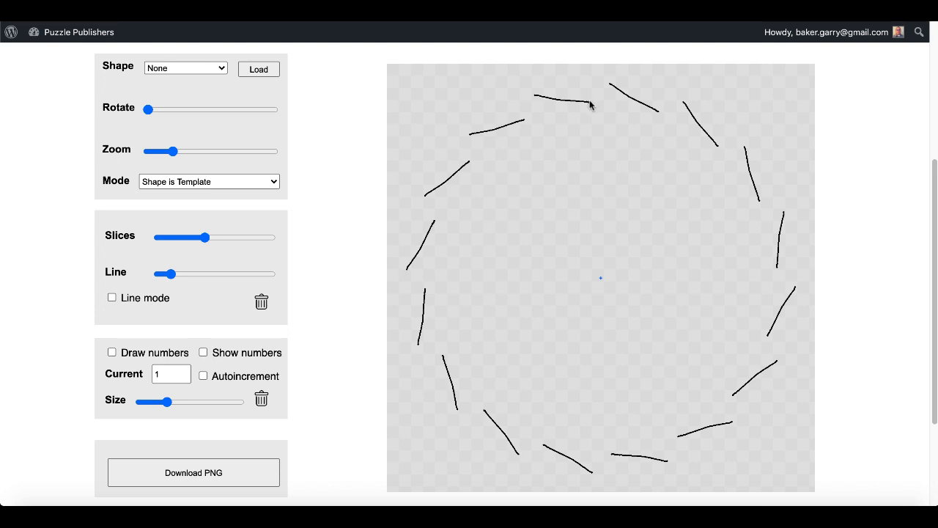
pyautogui.moveTo(589, 102); pyautogui.dragTo(570, 144)
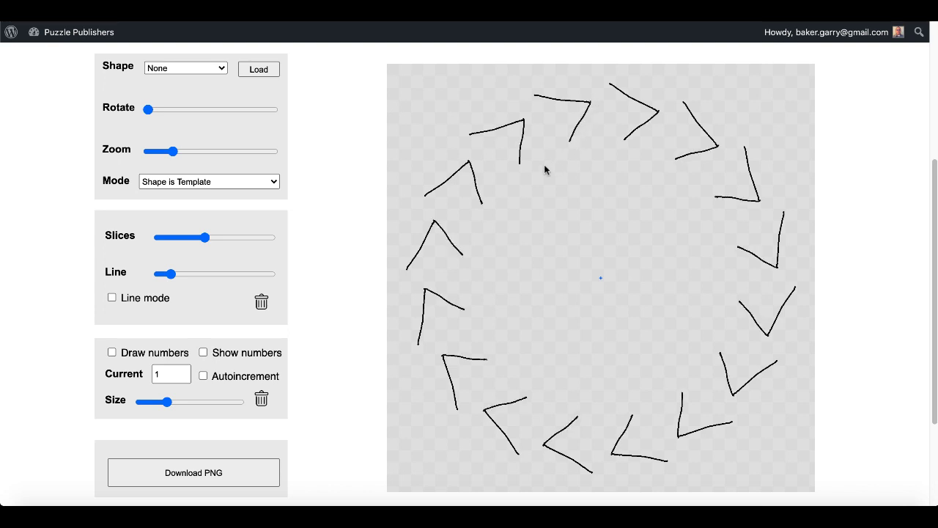
pyautogui.moveTo(519, 163); pyautogui.dragTo(570, 144)
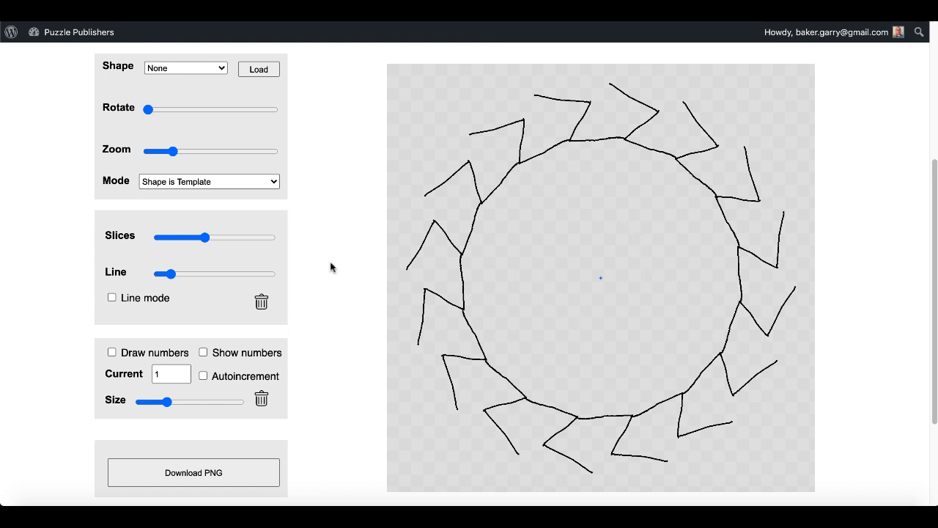
pyautogui.click(262, 303)
# - Set the number of slices to 2 and draw a diagonal line, an oval and overlapping loops on the canvas
pyautogui.click(205, 238)
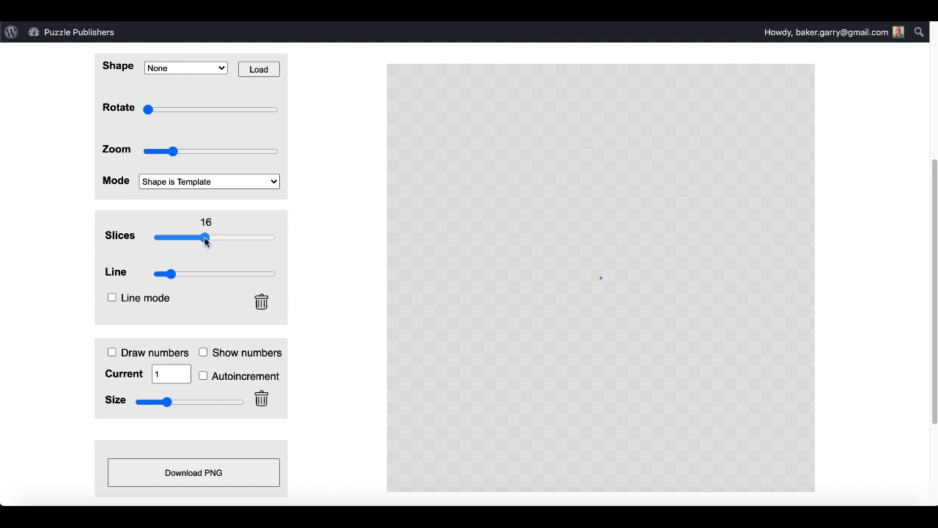
pyautogui.moveTo(206, 239); pyautogui.dragTo(151, 239)
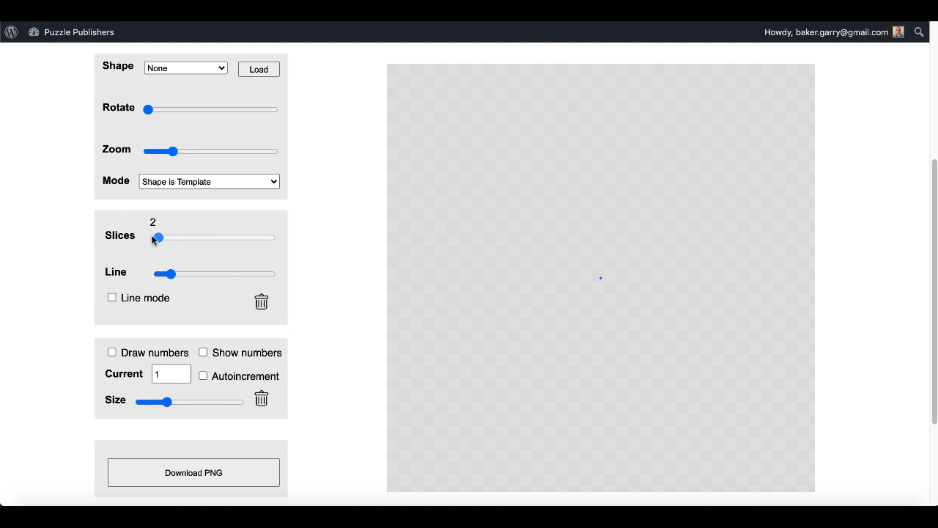
pyautogui.moveTo(442, 213); pyautogui.dragTo(573, 116)
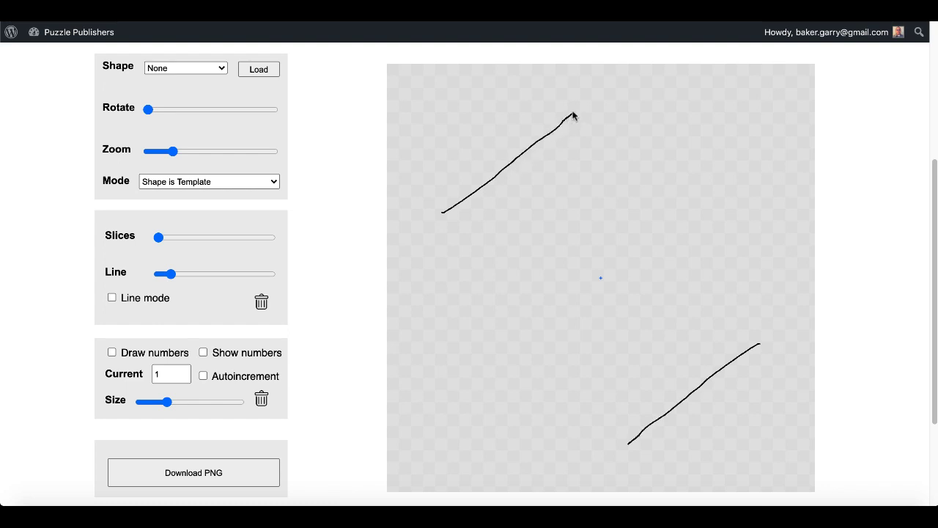
pyautogui.moveTo(533, 178)
pyautogui.mouseDown()
pyautogui.moveTo(593, 244)
pyautogui.moveTo(538, 172)
pyautogui.moveTo(521, 172)
pyautogui.mouseUp()
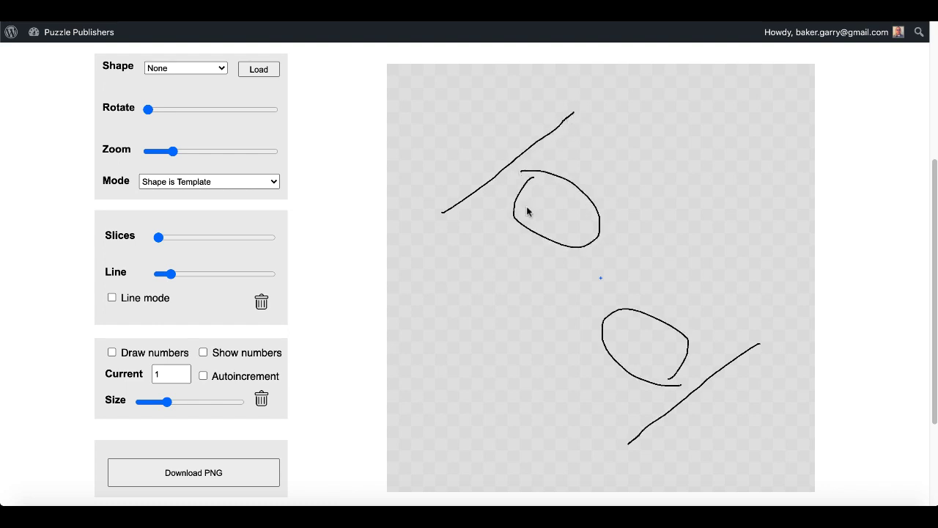
pyautogui.moveTo(503, 281)
pyautogui.mouseDown()
pyautogui.moveTo(483, 279)
pyautogui.moveTo(543, 323)
pyautogui.moveTo(529, 264)
pyautogui.moveTo(477, 329)
pyautogui.moveTo(424, 308)
pyautogui.moveTo(481, 335)
pyautogui.mouseUp()
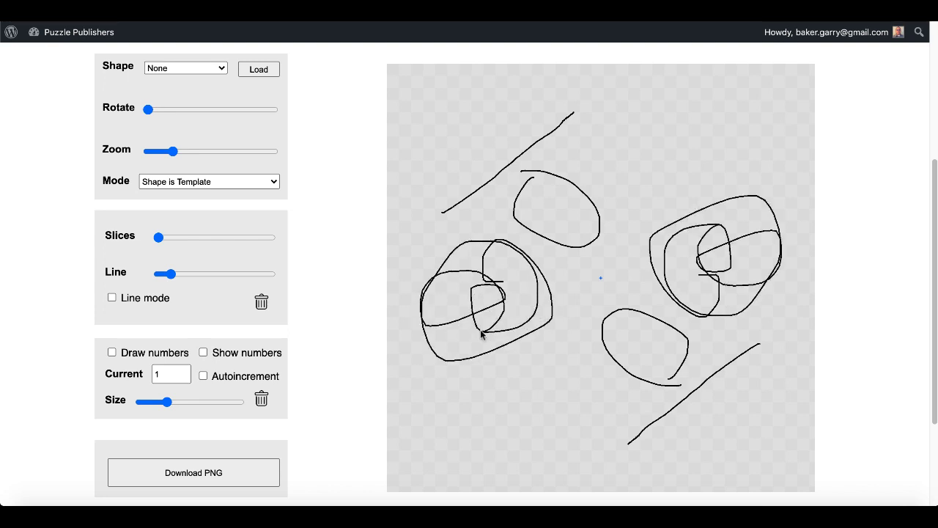
# - Replace the drawing with a freehand spiral that ends at the canvas centre, and clear the canvas
pyautogui.click(261, 302)
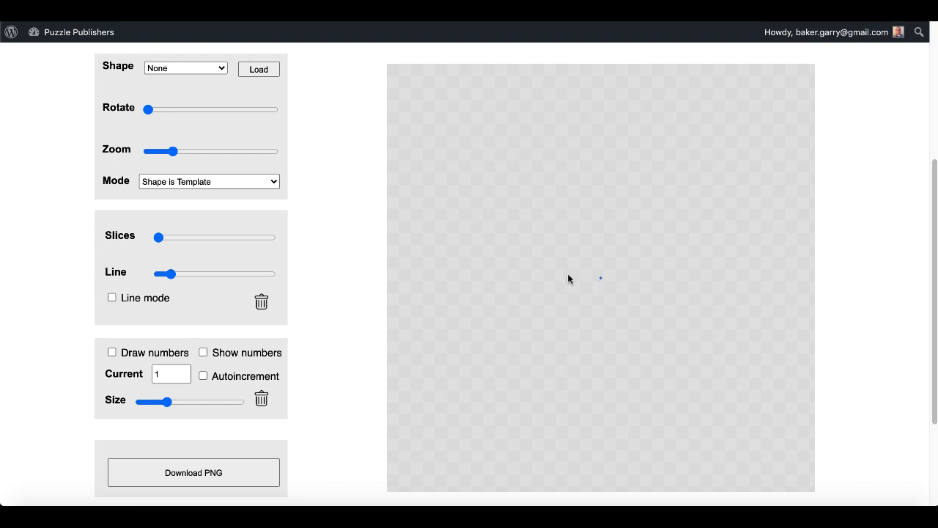
pyautogui.moveTo(537, 269)
pyautogui.mouseDown()
pyautogui.moveTo(484, 217)
pyautogui.moveTo(569, 222)
pyautogui.moveTo(579, 287)
pyautogui.moveTo(555, 315)
pyautogui.moveTo(450, 293)
pyautogui.moveTo(448, 204)
pyautogui.moveTo(575, 170)
pyautogui.moveTo(610, 247)
pyautogui.moveTo(599, 281)
pyautogui.mouseUp()
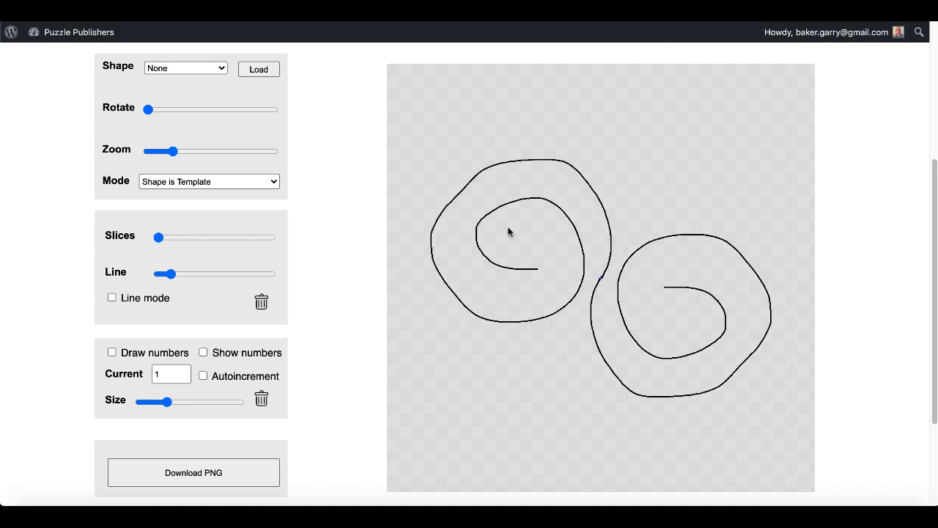
pyautogui.click(262, 302)
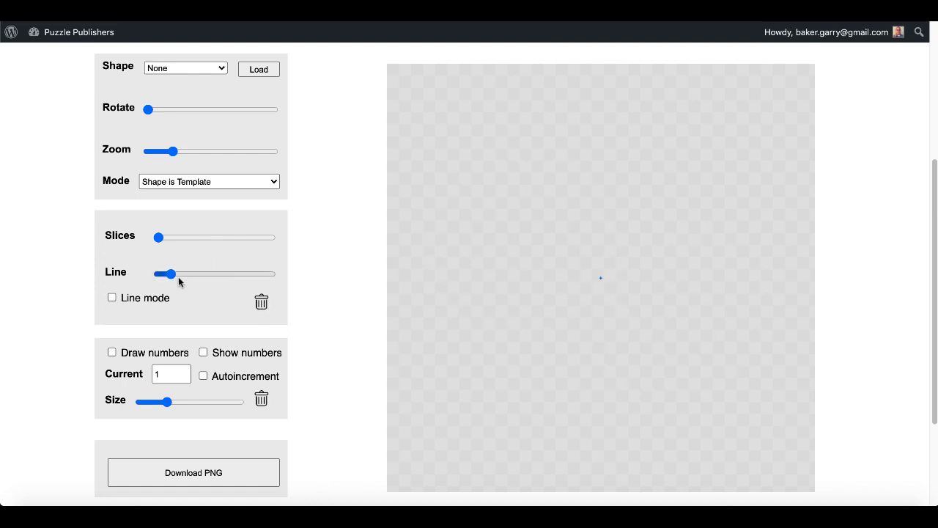
# - Test a thicker line with a loop, and draw a large curved stroke from the centre of a cleared canvas at maximum line thickness
pyautogui.moveTo(178, 276); pyautogui.dragTo(234, 278)
pyautogui.moveTo(510, 248)
pyautogui.mouseDown()
pyautogui.moveTo(577, 300)
pyautogui.moveTo(555, 151)
pyautogui.moveTo(534, 279)
pyautogui.moveTo(559, 309)
pyautogui.mouseUp()
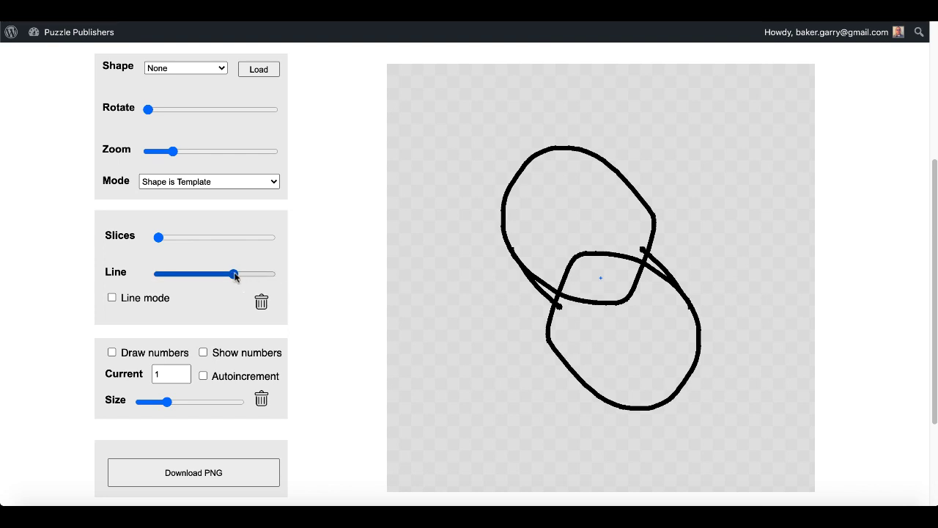
pyautogui.moveTo(234, 274); pyautogui.dragTo(272, 277)
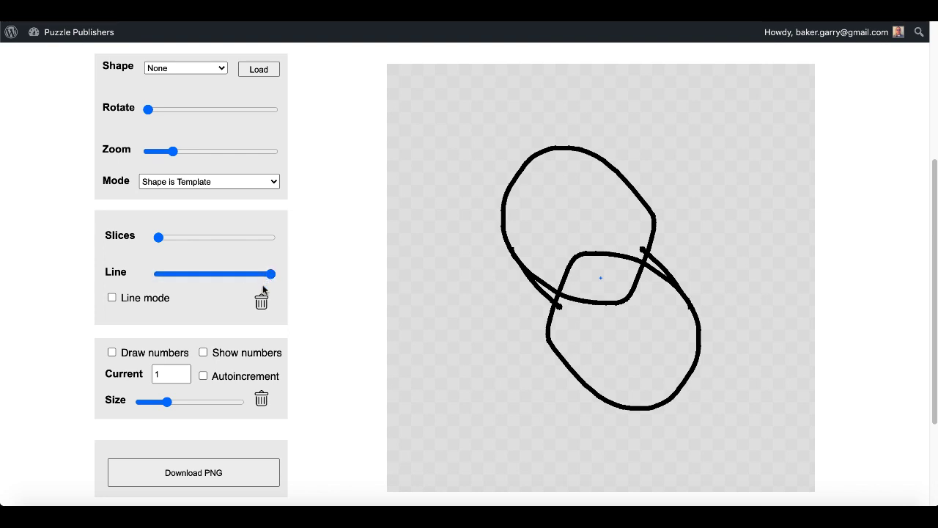
pyautogui.click(261, 306)
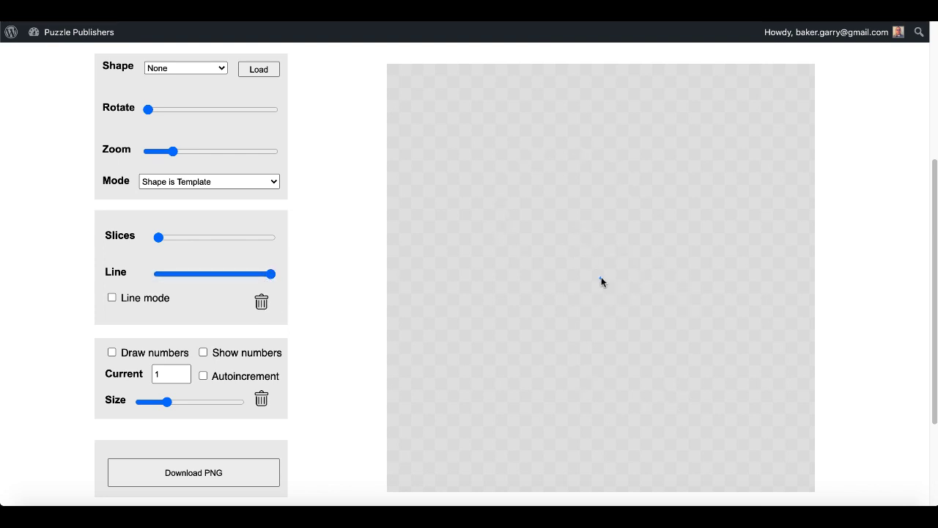
pyautogui.moveTo(600, 281)
pyautogui.mouseDown()
pyautogui.moveTo(480, 210)
pyautogui.moveTo(609, 429)
pyautogui.moveTo(666, 425)
pyautogui.moveTo(702, 370)
pyautogui.mouseUp()
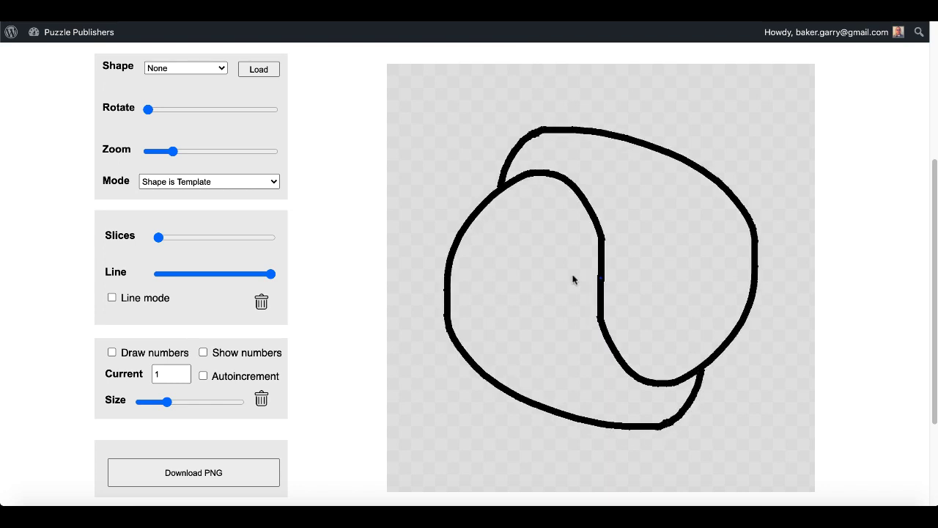
# - Clear the canvas, turn on line mode and draw a straight line from the centre towards the upper edge
pyautogui.click(265, 303)
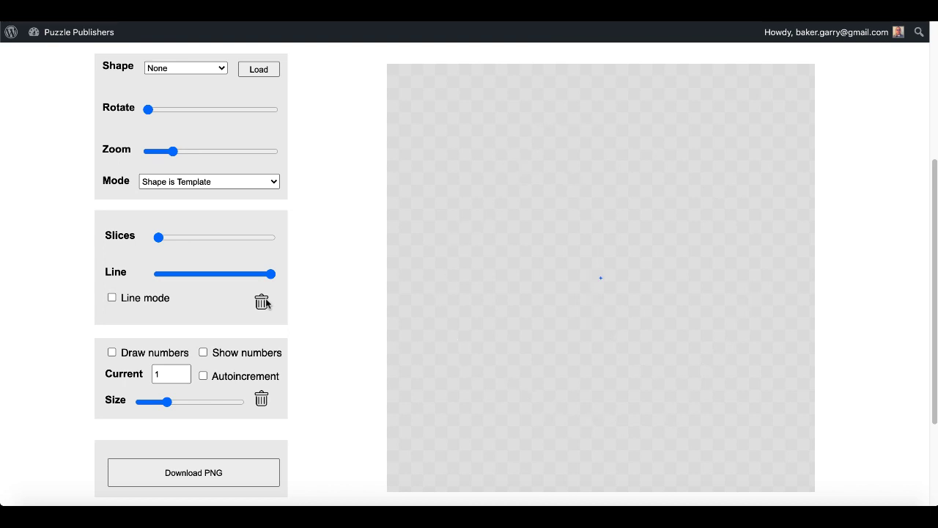
pyautogui.click(111, 298)
pyautogui.moveTo(600, 281); pyautogui.dragTo(556, 169)
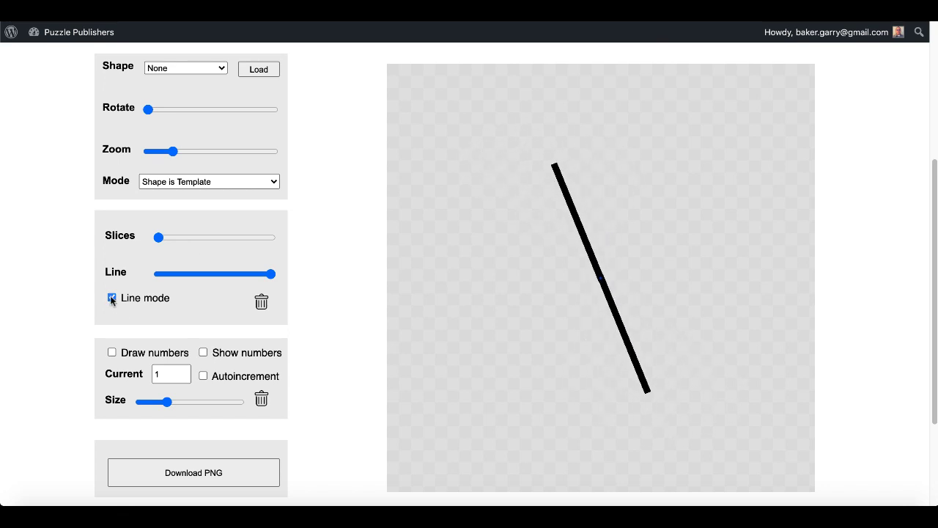
# - Draw a wavy freehand stroke with line mode off, and clear the canvas with line mode back on
pyautogui.click(111, 298)
pyautogui.moveTo(575, 350)
pyautogui.mouseDown()
pyautogui.moveTo(496, 252)
pyautogui.moveTo(501, 207)
pyautogui.moveTo(462, 198)
pyautogui.moveTo(438, 155)
pyautogui.moveTo(454, 132)
pyautogui.moveTo(493, 123)
pyautogui.moveTo(519, 97)
pyautogui.moveTo(462, 96)
pyautogui.moveTo(427, 138)
pyautogui.moveTo(442, 260)
pyautogui.moveTo(460, 277)
pyautogui.mouseUp()
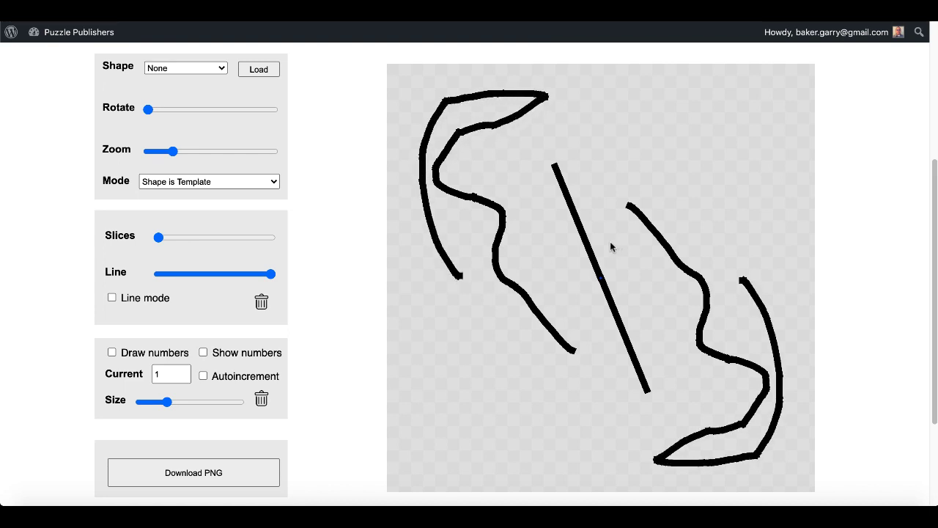
pyautogui.click(111, 298)
pyautogui.click(261, 301)
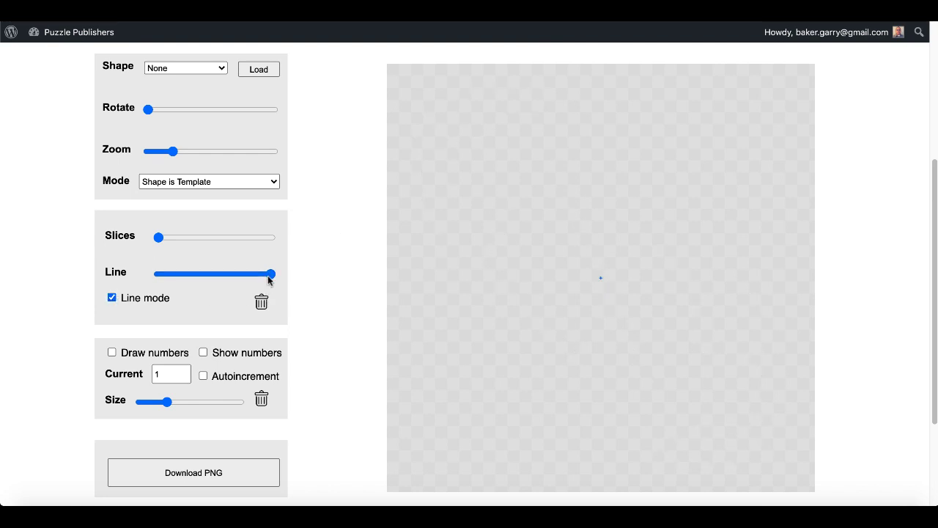
# - Reduce the line thickness to about a quarter of its range and test two straight diagonal lines, clearing the canvas after each
pyautogui.moveTo(270, 276); pyautogui.dragTo(183, 274)
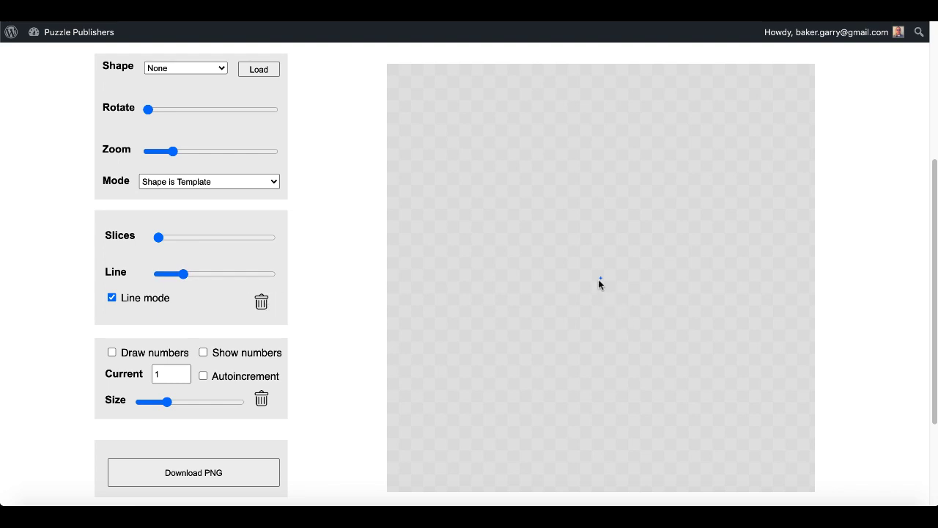
pyautogui.moveTo(599, 279)
pyautogui.mouseDown()
pyautogui.moveTo(534, 208)
pyautogui.moveTo(511, 210)
pyautogui.mouseUp()
pyautogui.click(262, 301)
pyautogui.moveTo(423, 114)
pyautogui.mouseDown()
pyautogui.moveTo(597, 257)
pyautogui.moveTo(579, 310)
pyautogui.mouseUp()
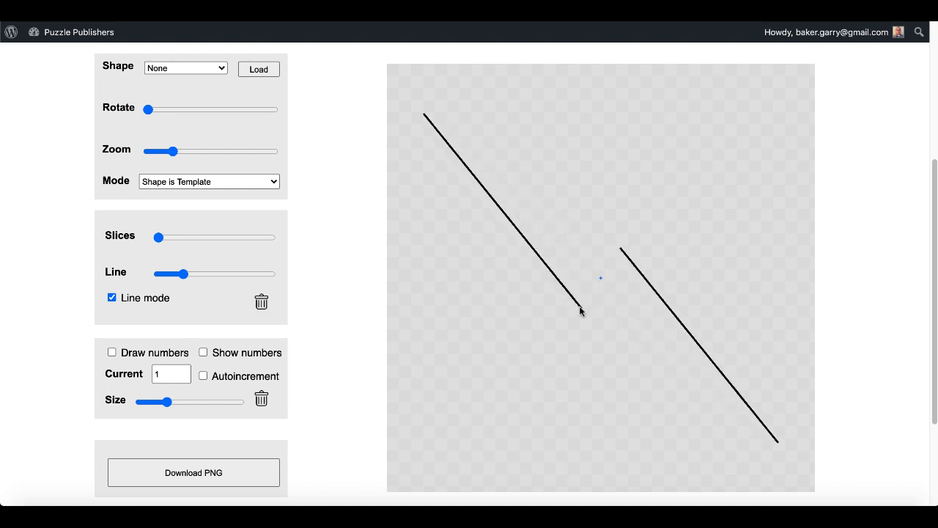
pyautogui.click(261, 301)
# - Increase the slices to 21, draw a straight spoke beside the centre, and join neighbouring outer ends to form a closed wheel
pyautogui.moveTo(159, 238); pyautogui.dragTo(222, 237)
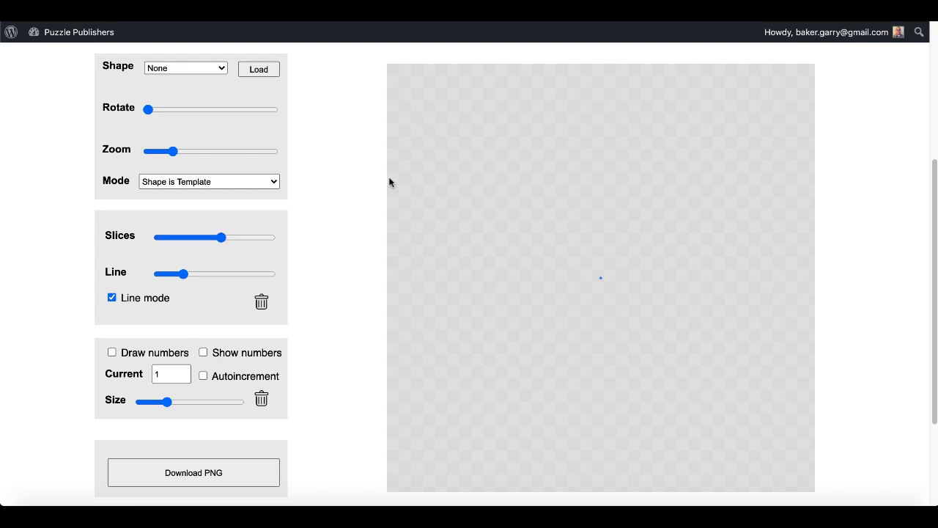
pyautogui.moveTo(547, 277)
pyautogui.mouseDown()
pyautogui.moveTo(464, 232)
pyautogui.moveTo(523, 126)
pyautogui.moveTo(561, 122)
pyautogui.moveTo(624, 77)
pyautogui.moveTo(652, 118)
pyautogui.mouseUp()
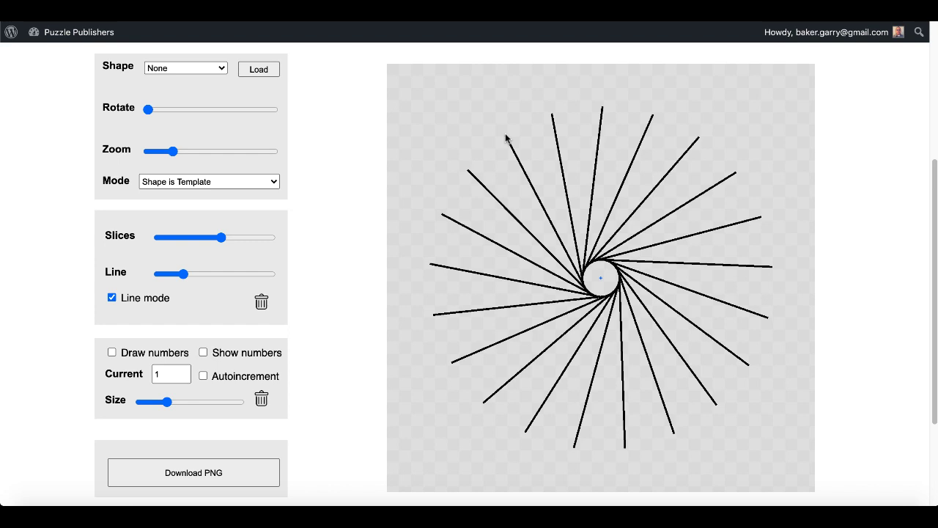
pyautogui.moveTo(506, 137); pyautogui.dragTo(551, 116)
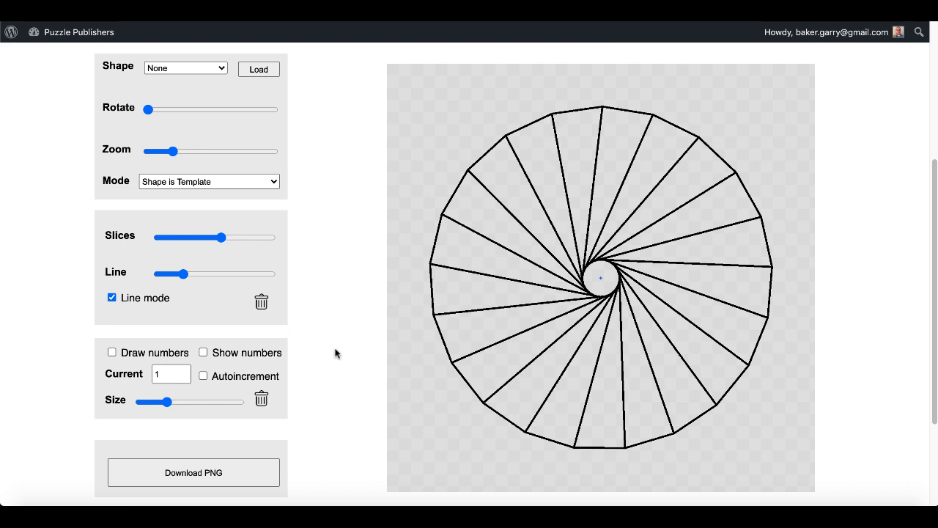
# - Turn on number drawing with autoincrement, clear the first test number, and number five neighbouring wheel segments from 1 to 5
pyautogui.click(112, 353)
pyautogui.click(474, 212)
pyautogui.click(260, 400)
pyautogui.click(454, 252)
pyautogui.click(475, 213)
pyautogui.click(533, 165)
pyautogui.click(573, 149)
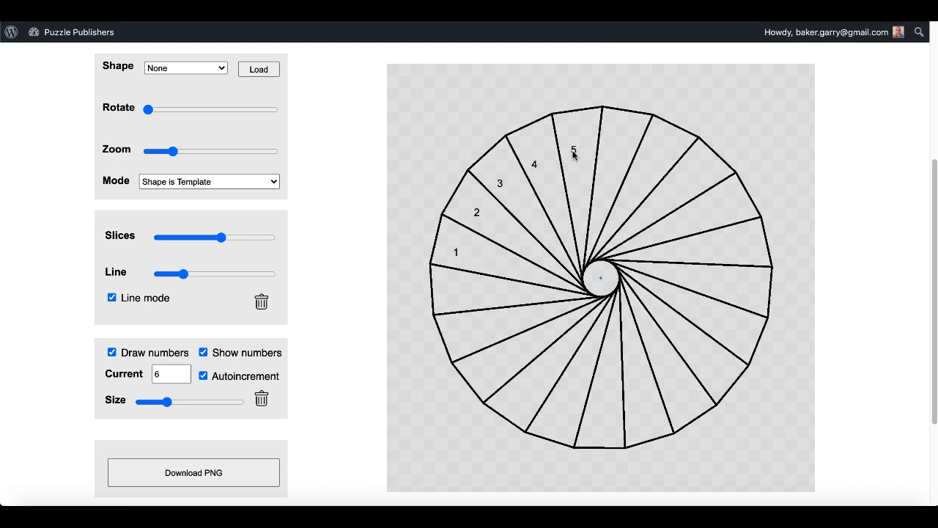
# - Clear the numbers, turn off autoincrement, and place a 1 in alternating segments around the wheel
pyautogui.click(262, 400)
pyautogui.click(203, 375)
pyautogui.click(459, 250)
pyautogui.click(508, 175)
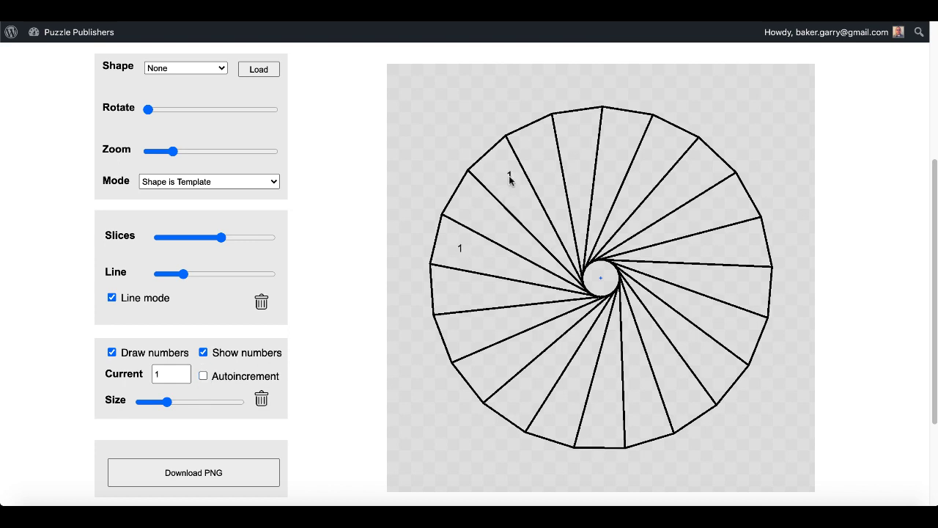
pyautogui.click(576, 153)
pyautogui.click(647, 163)
pyautogui.click(703, 208)
pyautogui.click(721, 279)
pyautogui.click(698, 355)
pyautogui.click(642, 390)
pyautogui.click(576, 391)
pyautogui.moveTo(223, 238); pyautogui.dragTo(223, 238)
# - Set the current number to 2 and place a 2 in each remaining wheel segment
pyautogui.click(184, 371)
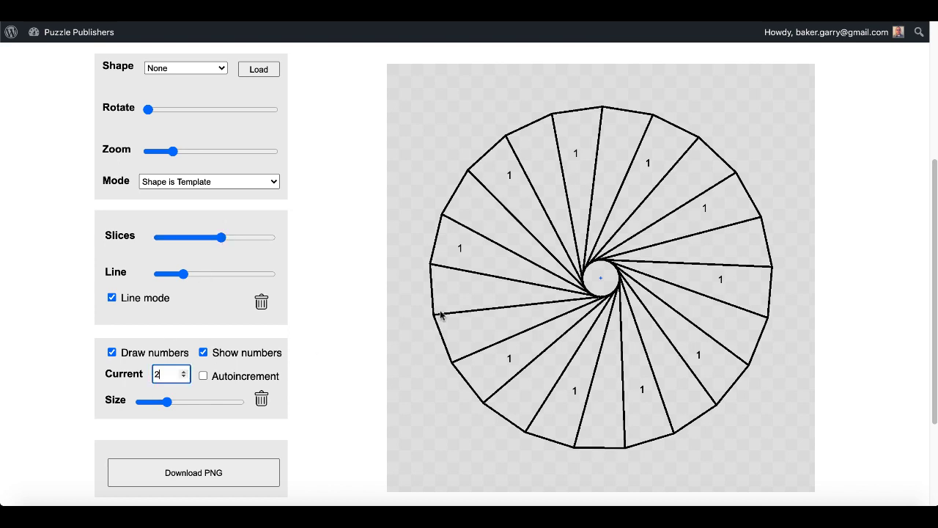
pyautogui.click(478, 214)
pyautogui.click(547, 166)
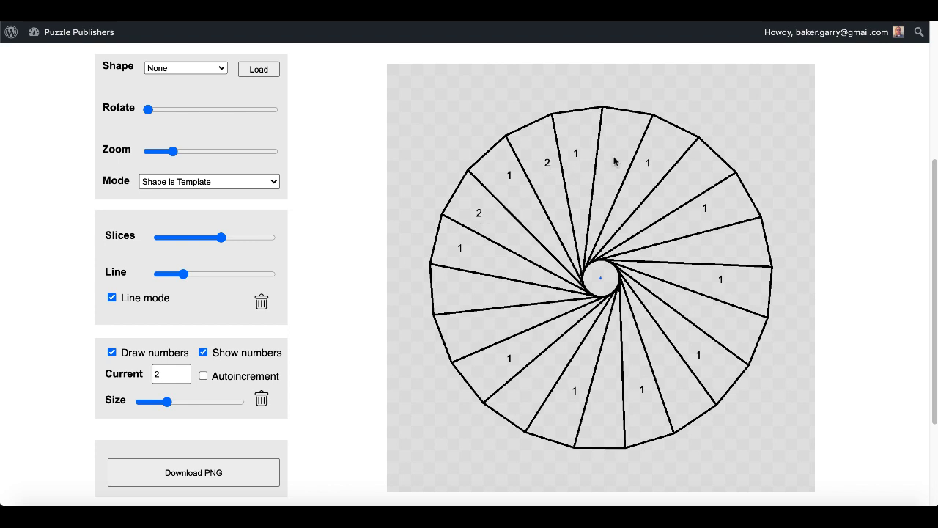
pyautogui.click(615, 155)
pyautogui.click(687, 176)
pyautogui.click(723, 249)
pyautogui.click(717, 318)
pyautogui.click(667, 383)
pyautogui.click(608, 392)
pyautogui.click(530, 380)
pyautogui.click(493, 327)
pyautogui.click(475, 300)
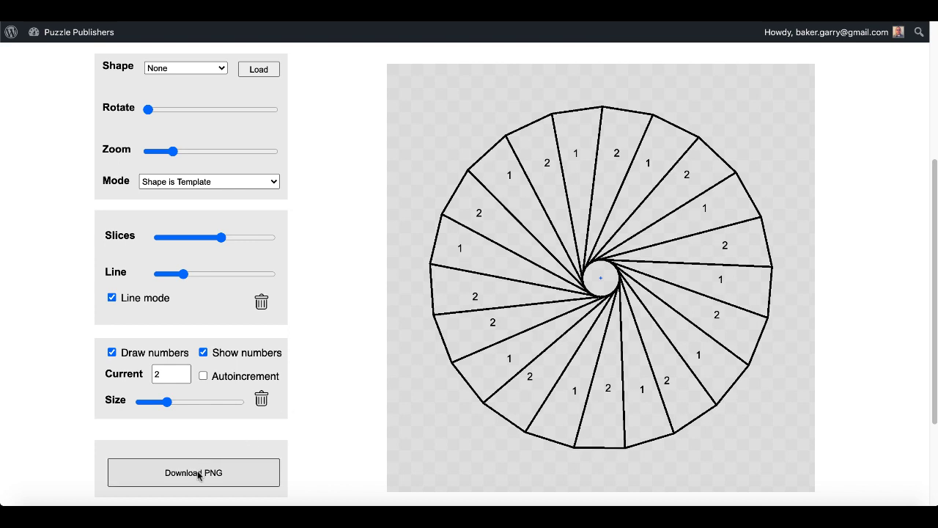
# - Download the numbered wheel as a PNG and view the downloaded image in Preview
pyautogui.scroll(-2, 199, 473)
pyautogui.scroll(2, 200, 474)
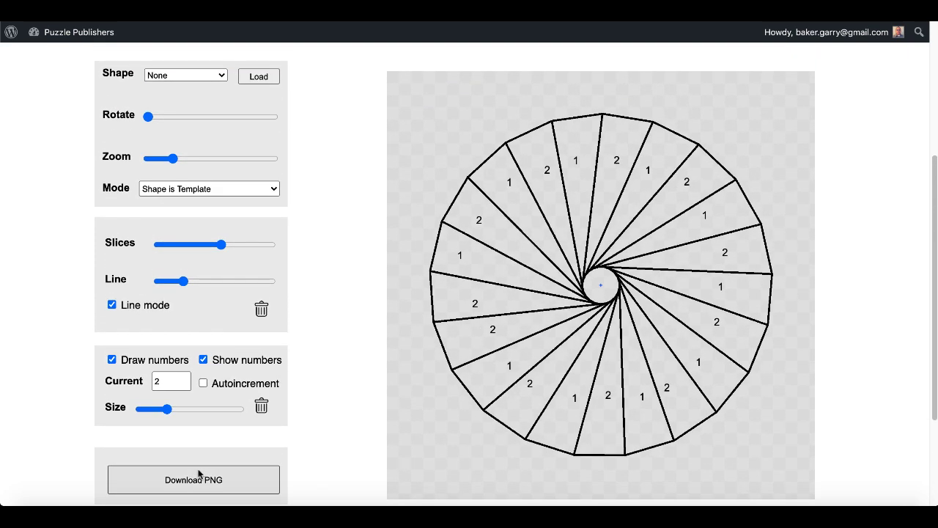
pyautogui.click(194, 476)
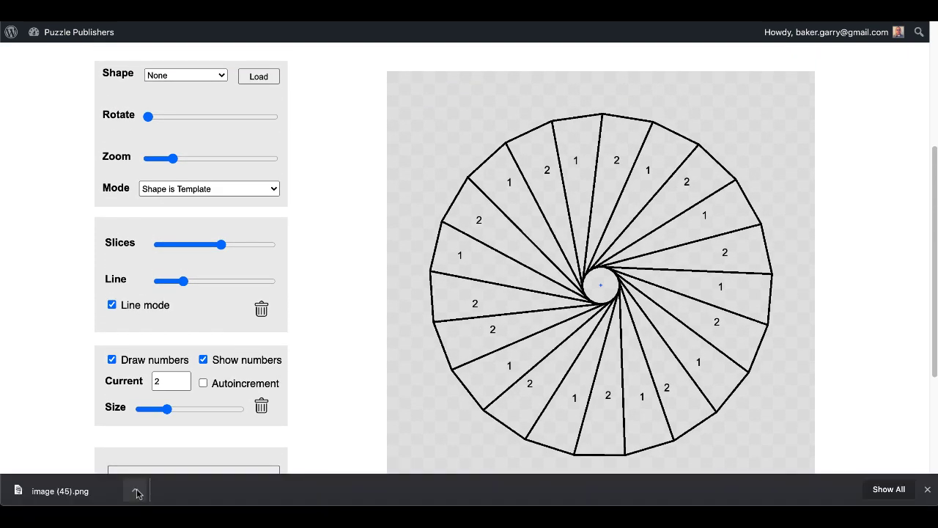
pyautogui.click(137, 492)
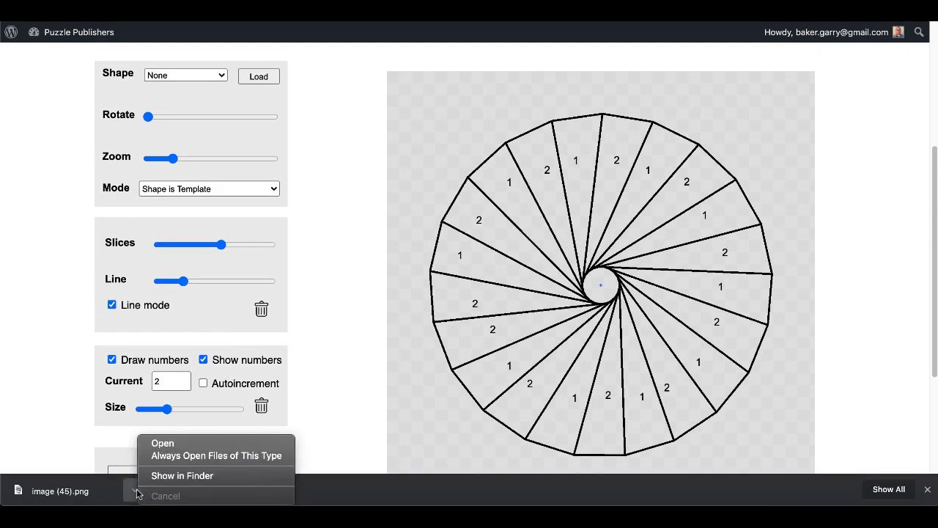
pyautogui.click(169, 442)
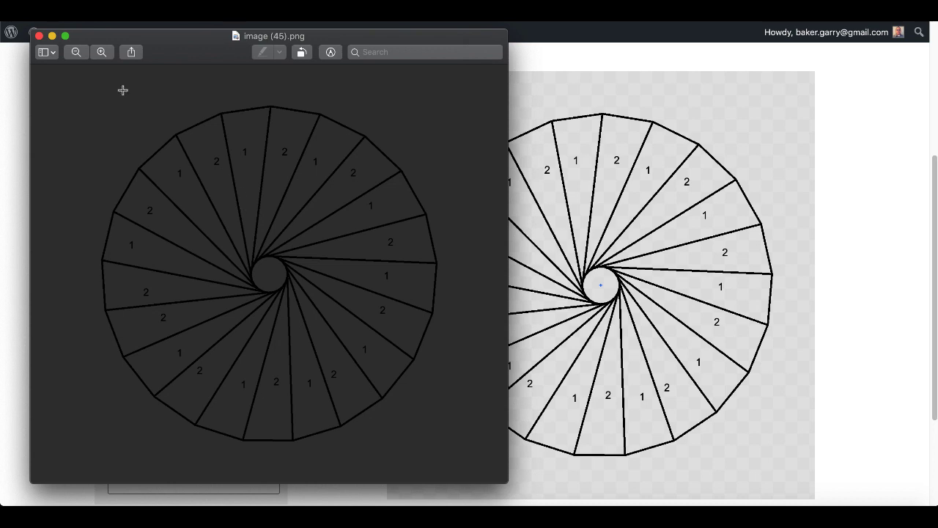
pyautogui.press('super+w')
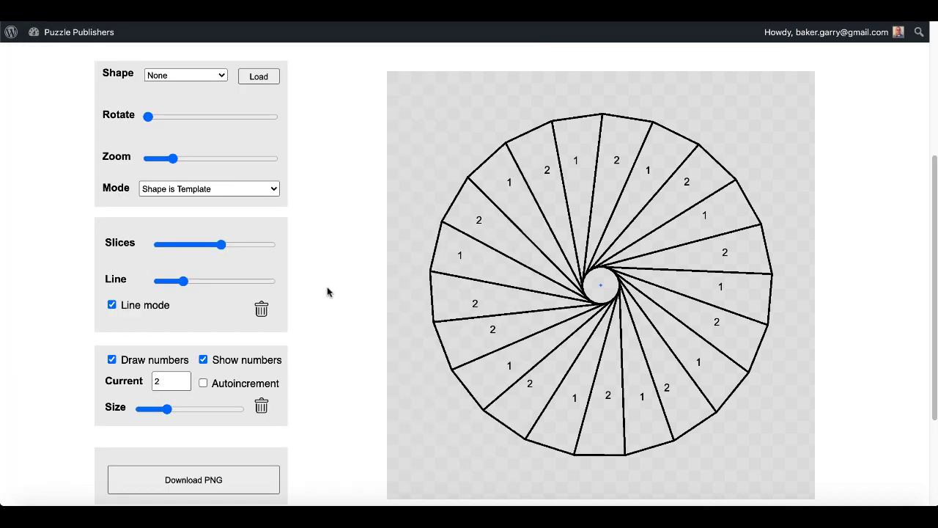
# - Clear the canvas and load star 2.png as the custom shape, reducing the zoom so the whole star fits
pyautogui.click(262, 310)
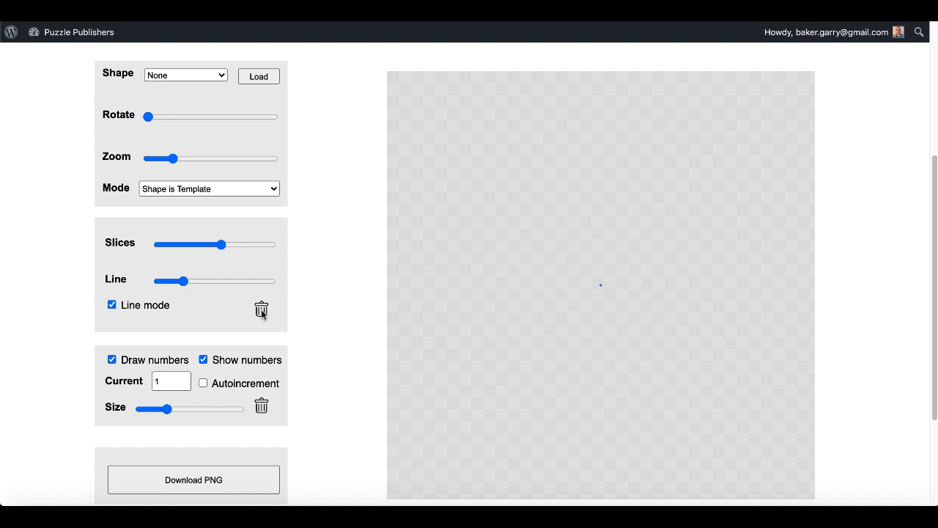
pyautogui.click(255, 77)
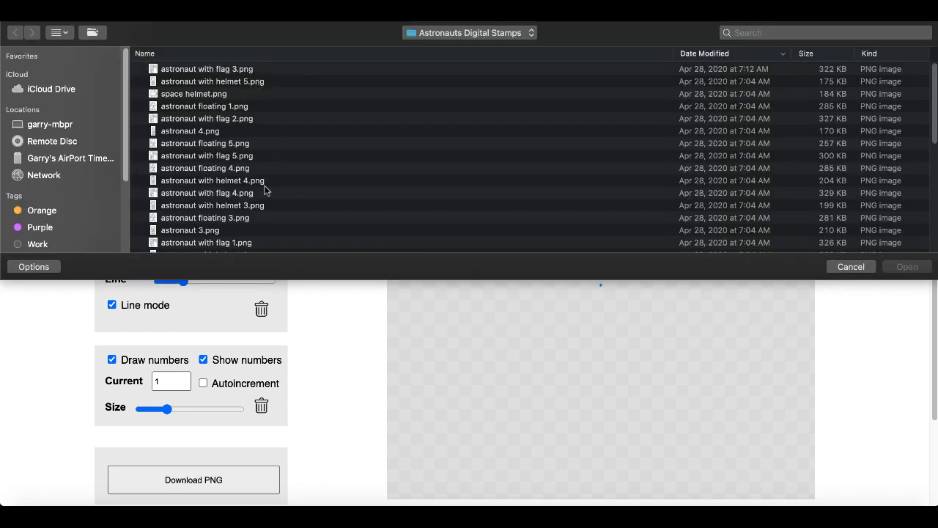
pyautogui.scroll(-5, 265, 189)
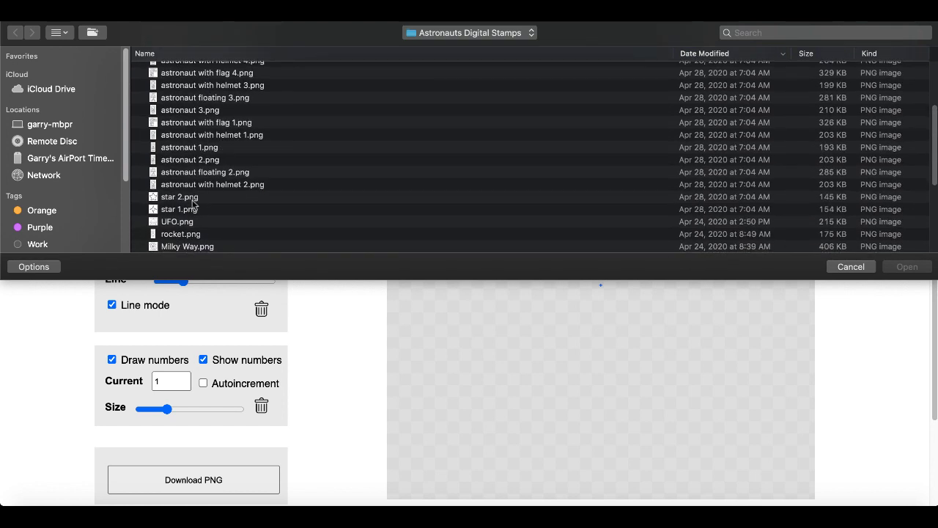
pyautogui.click(189, 199)
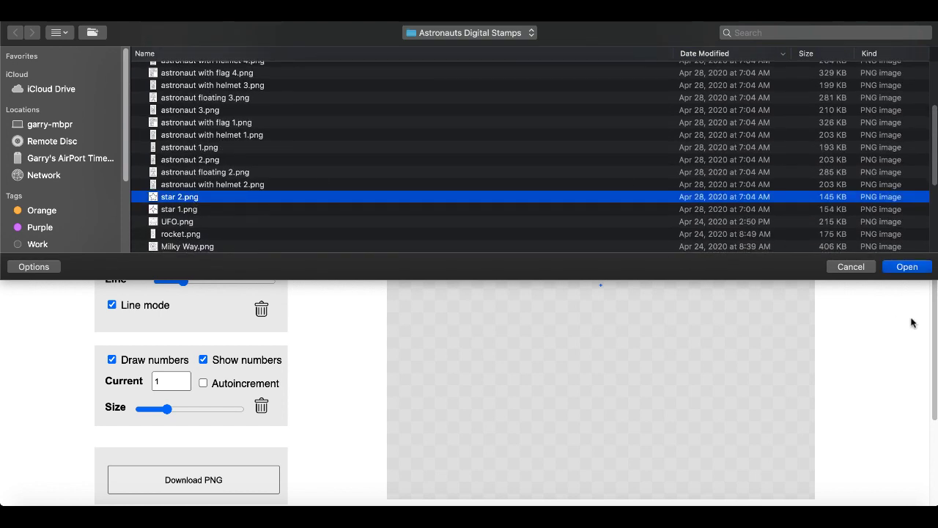
pyautogui.click(906, 268)
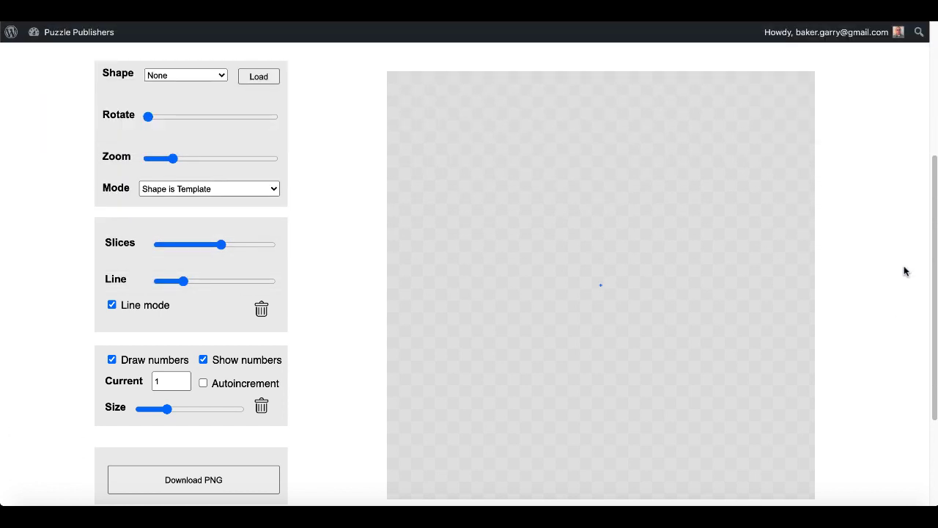
pyautogui.moveTo(184, 158); pyautogui.dragTo(151, 162)
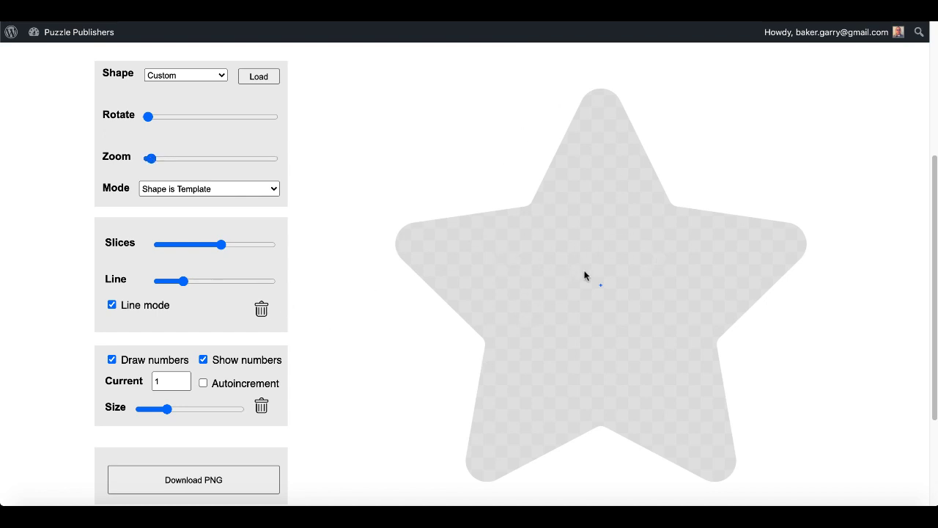
# - Turn off the numbers and replace a test line with a straight line from the star's left tip to near its centre
pyautogui.click(541, 269)
pyautogui.click(203, 359)
pyautogui.moveTo(585, 285)
pyautogui.mouseDown()
pyautogui.moveTo(464, 247)
pyautogui.moveTo(435, 276)
pyautogui.moveTo(394, 270)
pyautogui.mouseUp()
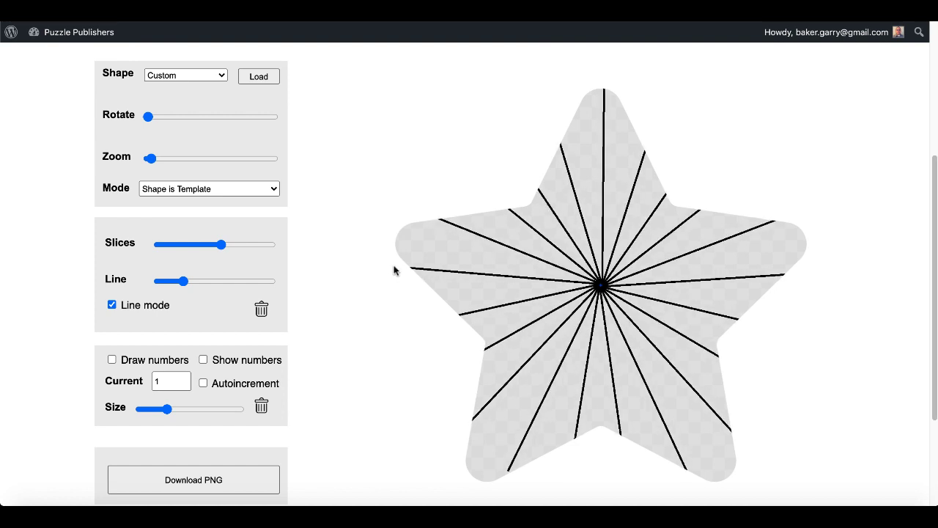
pyautogui.click(261, 308)
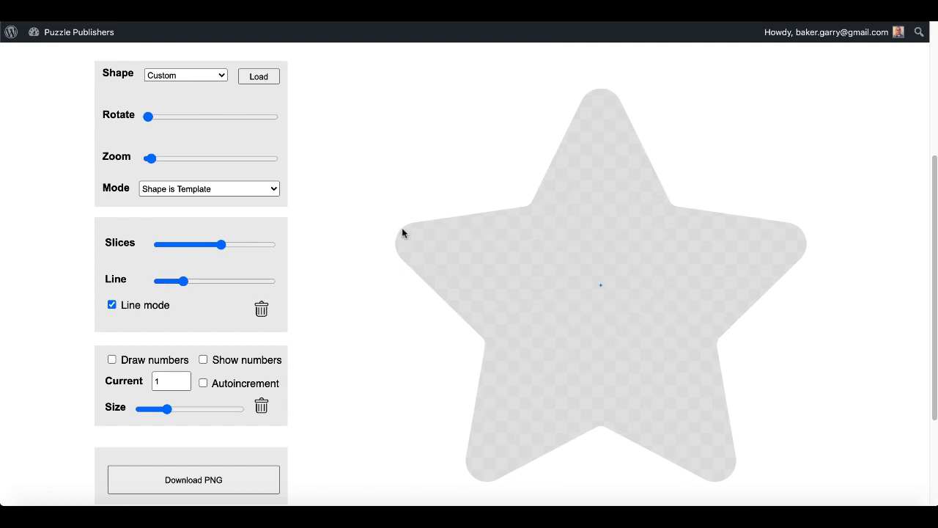
pyautogui.moveTo(402, 232); pyautogui.dragTo(597, 281)
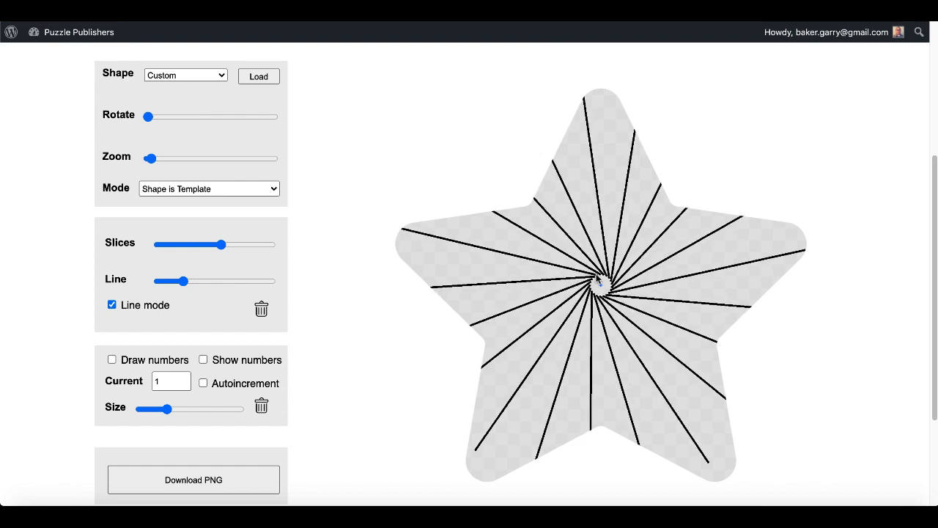
# - Turn on number drawing, and place a 1 in three upper segments and a 2 in two lower segments of the star
pyautogui.click(112, 359)
pyautogui.click(482, 265)
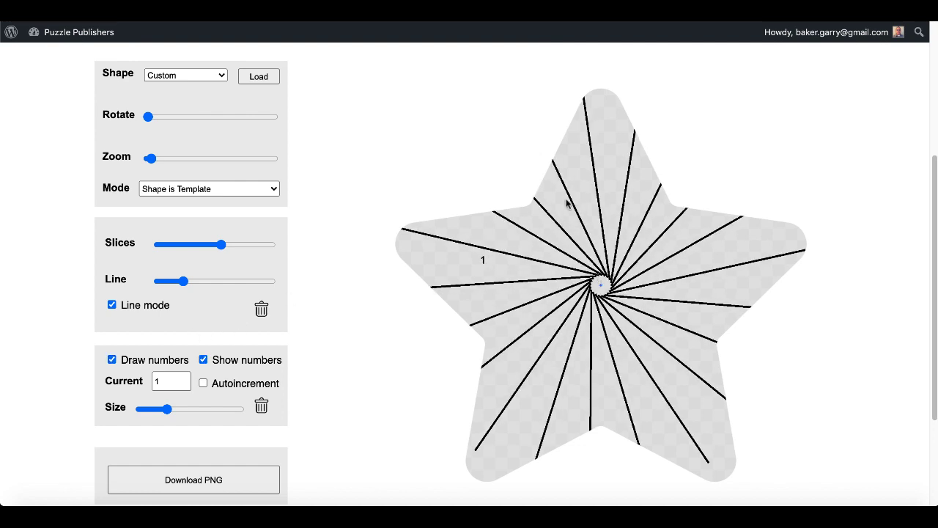
pyautogui.click(562, 208)
pyautogui.click(677, 261)
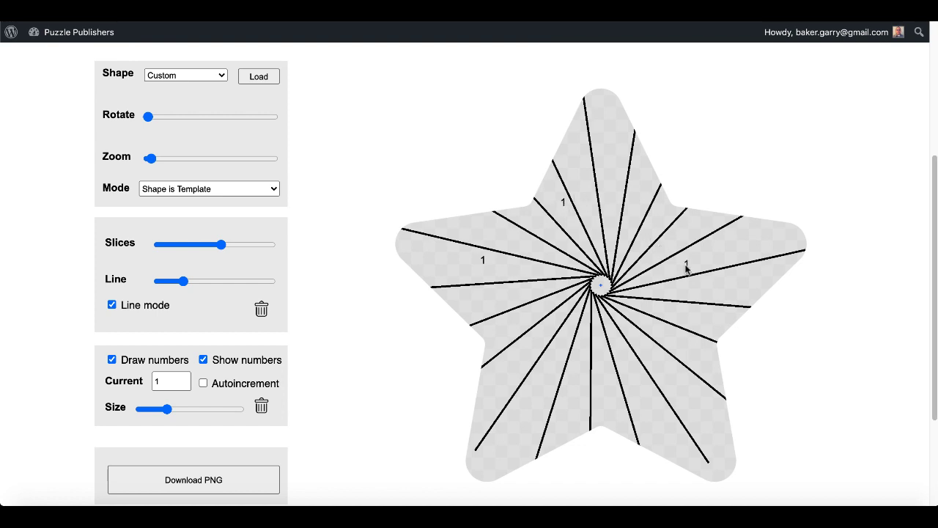
pyautogui.click(183, 378)
pyautogui.click(547, 383)
pyautogui.click(681, 394)
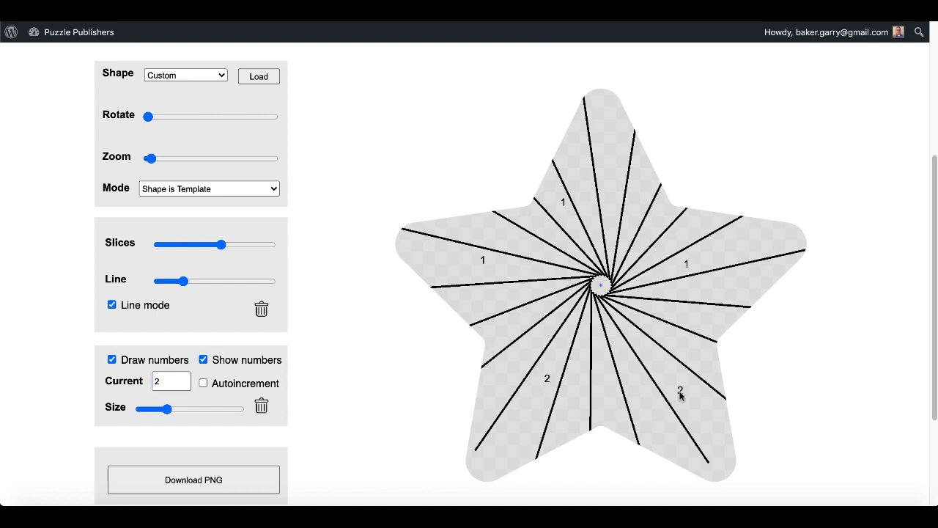
# - Download the numbered star pattern as a PNG and inspect the downloaded image in Preview
pyautogui.click(234, 482)
pyautogui.click(135, 490)
pyautogui.click(163, 444)
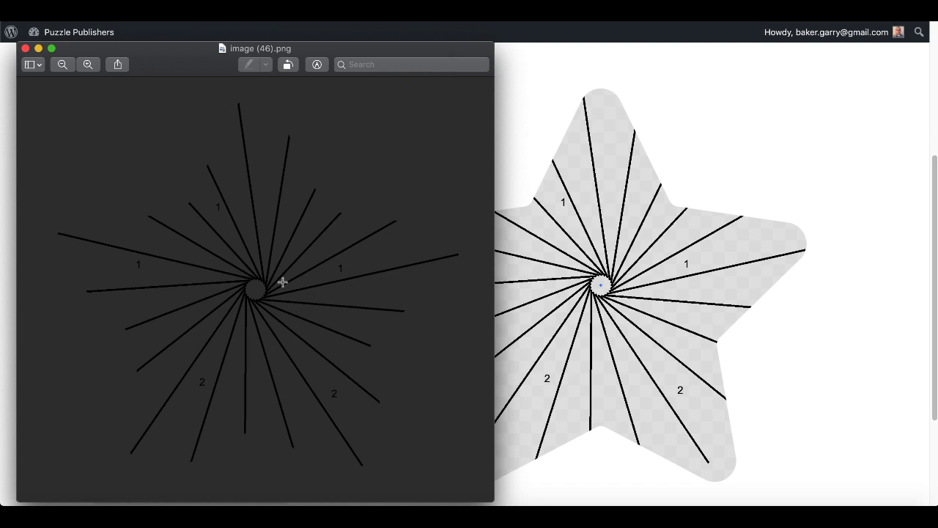
pyautogui.click(25, 48)
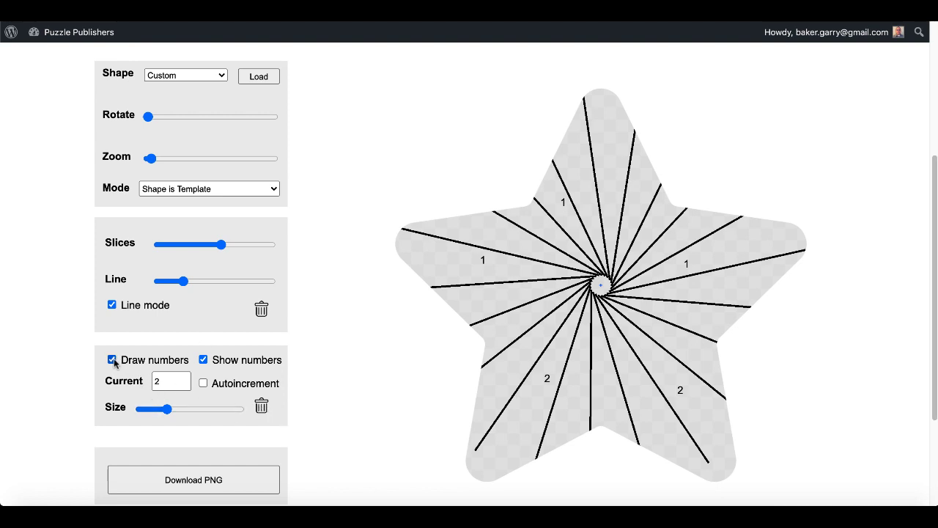
# - Clear the numbers and lines from the star, and turn off drawing and showing of numbers
pyautogui.click(262, 406)
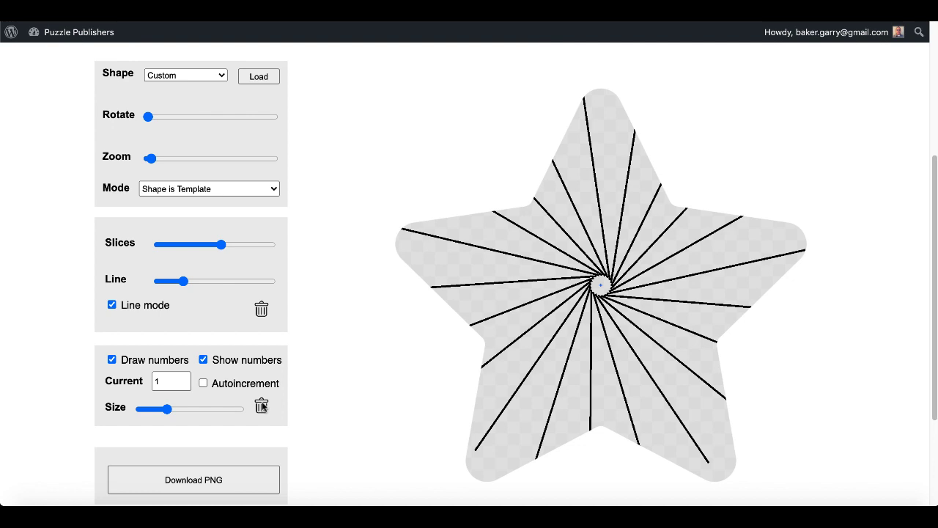
pyautogui.click(112, 359)
pyautogui.click(203, 359)
pyautogui.click(262, 309)
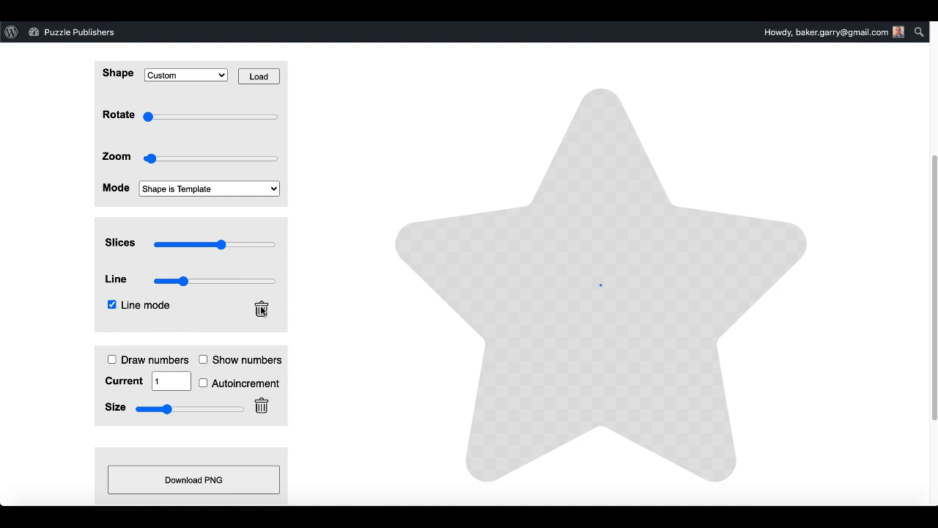
# - Set the mode to Shape on Top and draw a short line in the background to the upper left of the star
pyautogui.click(268, 190)
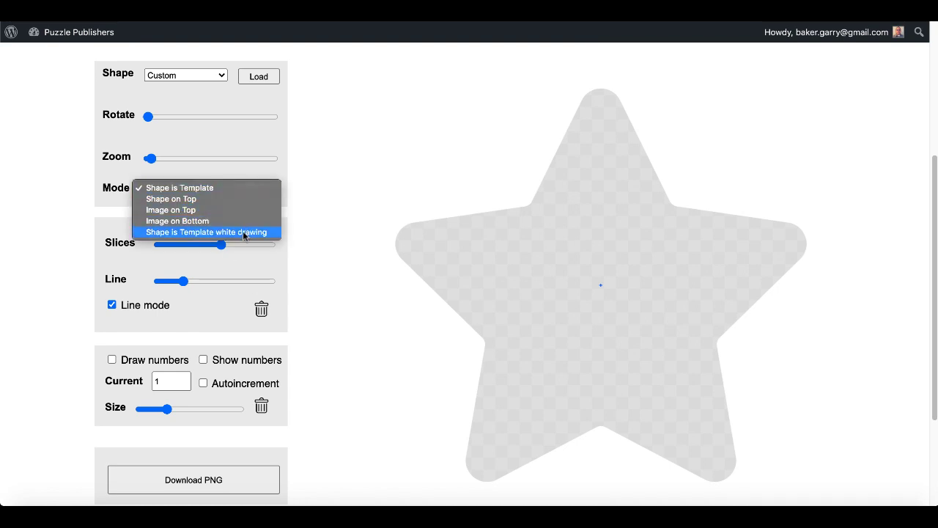
pyautogui.click(218, 199)
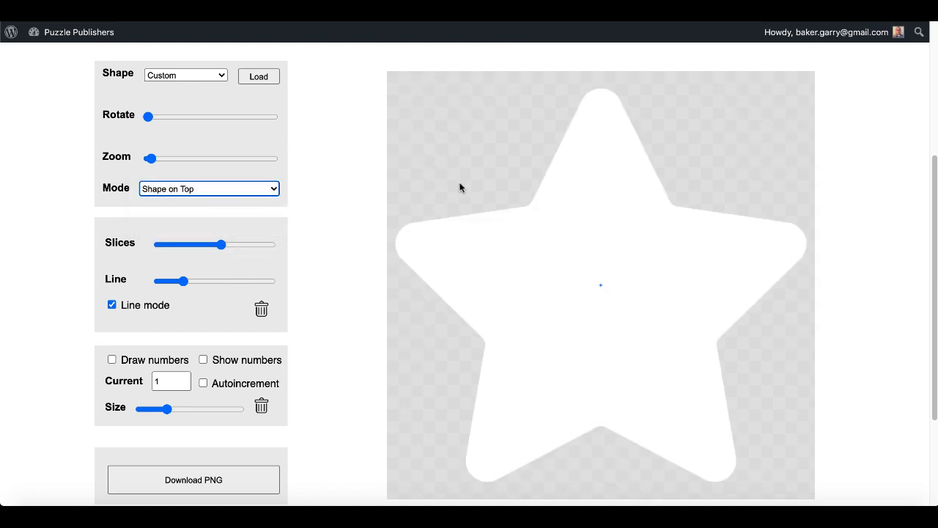
pyautogui.moveTo(460, 188); pyautogui.dragTo(484, 164)
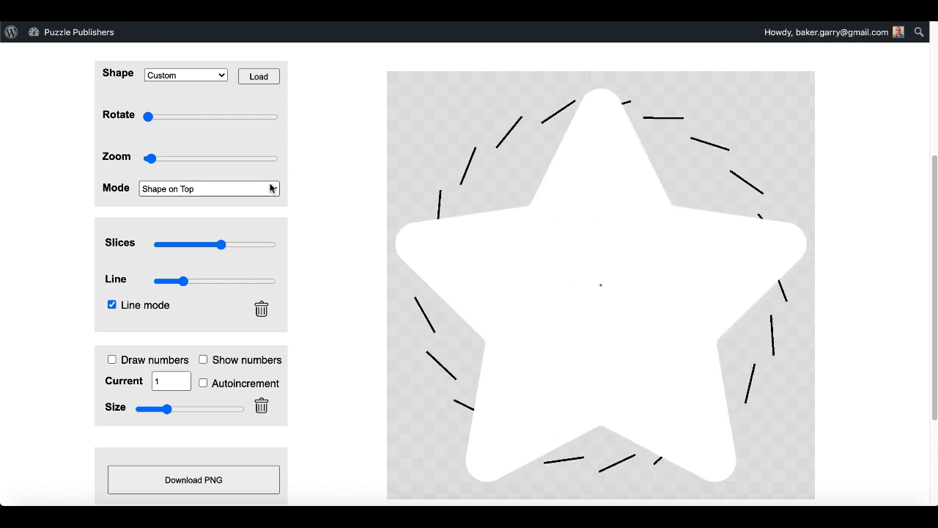
# - Set the mode to Image on Top and draw another short line outside the star, crossing the existing dashes
pyautogui.click(271, 189)
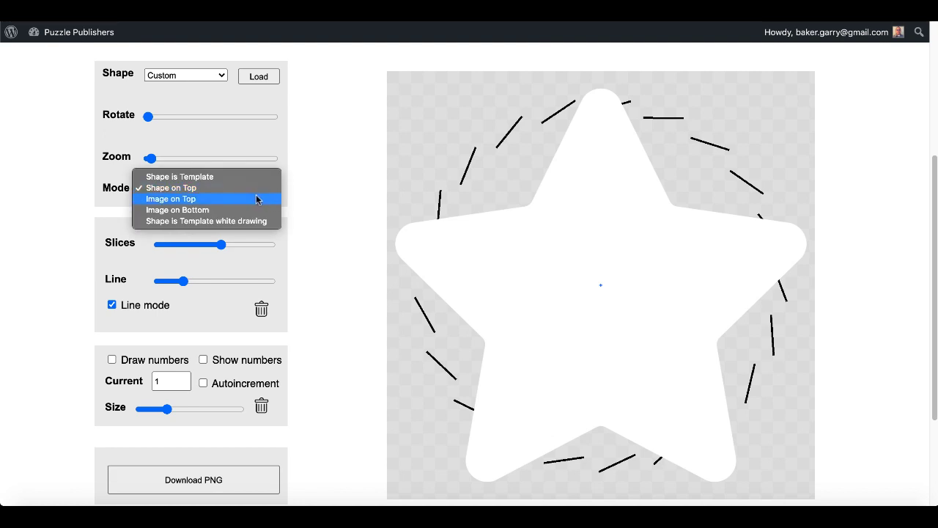
pyautogui.click(257, 199)
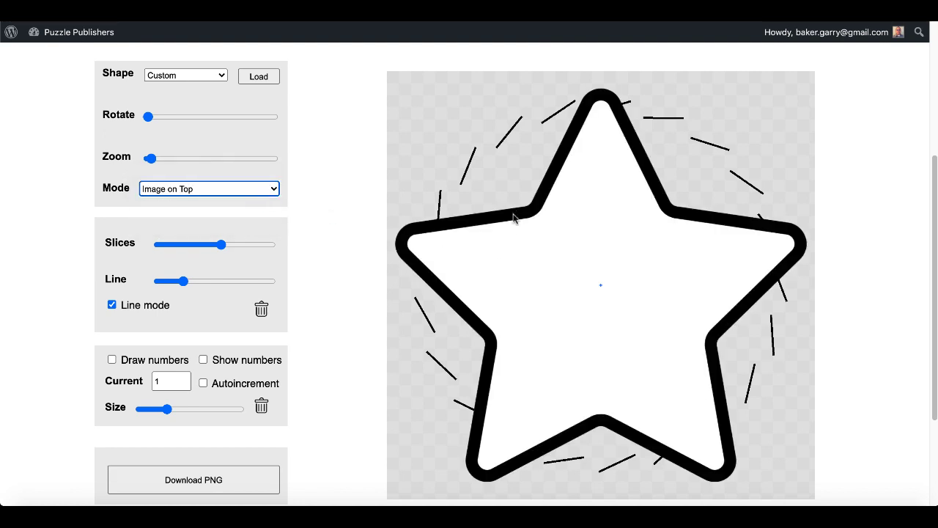
pyautogui.click(473, 188)
pyautogui.moveTo(446, 171); pyautogui.dragTo(444, 142)
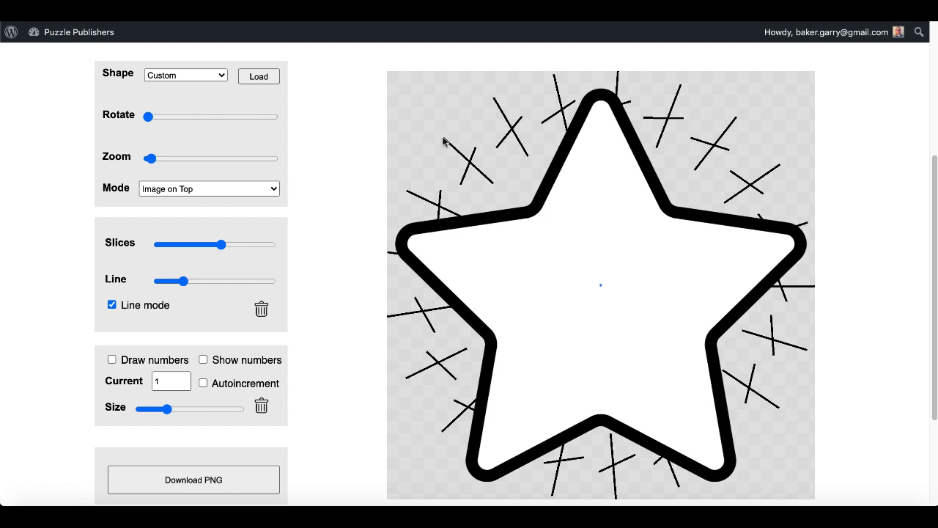
# - Clear the lines, set the mode to Image on Bottom, and draw a long line from the canvas's upper-left area to near the star's centre
pyautogui.click(261, 309)
pyautogui.click(263, 189)
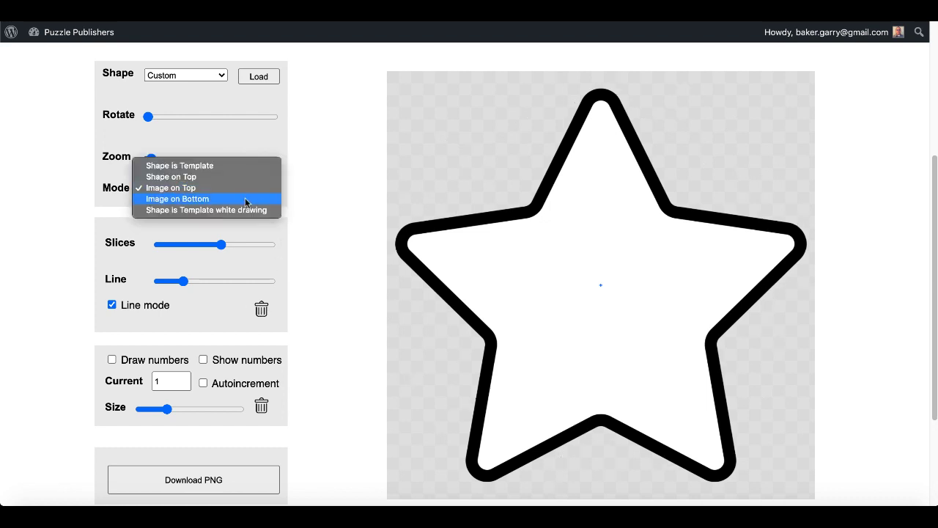
pyautogui.click(248, 199)
pyautogui.moveTo(425, 137); pyautogui.dragTo(565, 318)
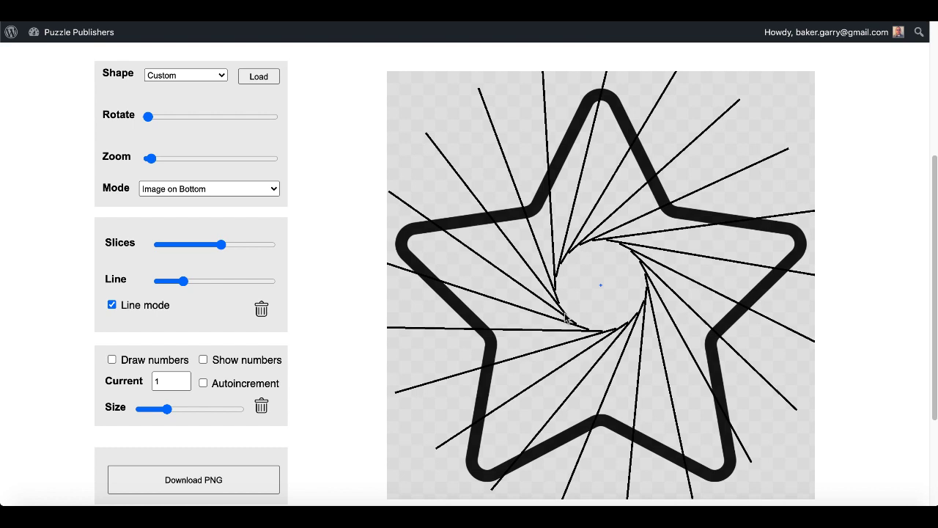
# - Set the mode to Shape is Template white drawing and clear the drawn lines
pyautogui.click(270, 187)
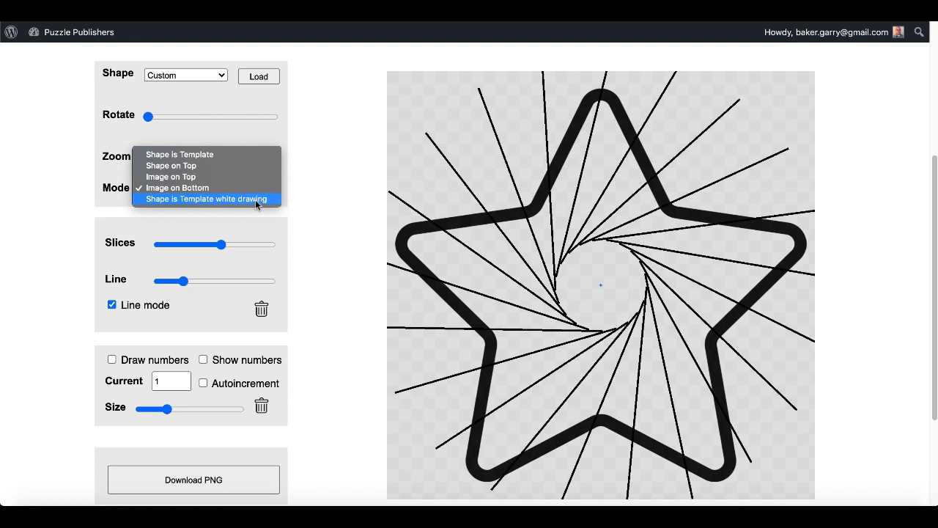
pyautogui.click(255, 199)
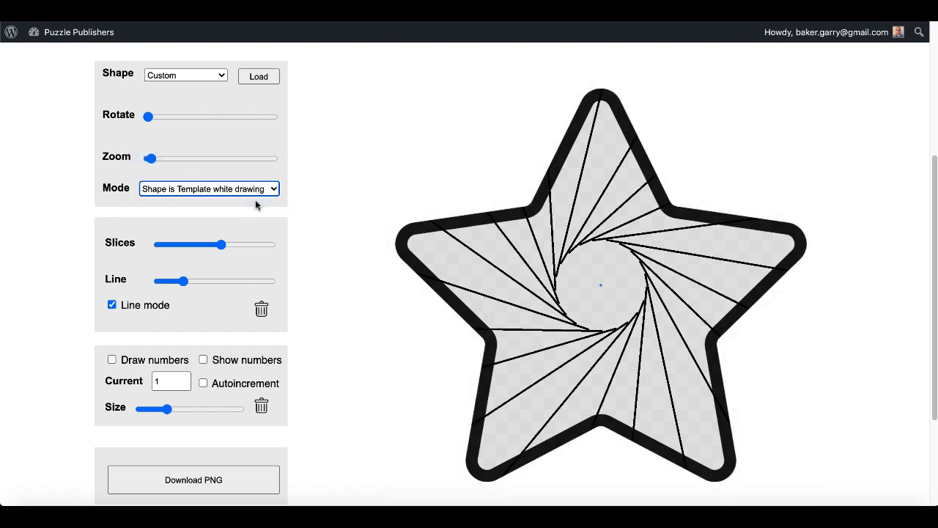
pyautogui.click(261, 308)
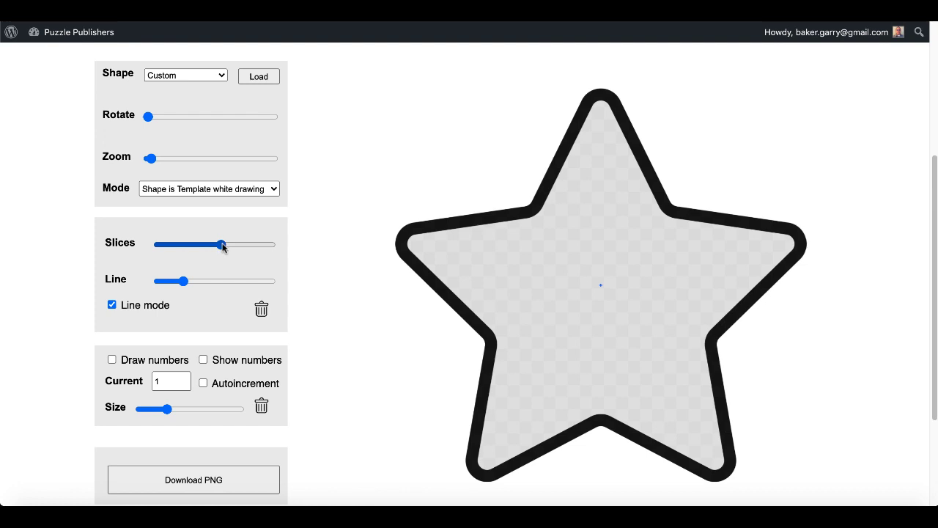
# - Reduce the number of slices and draw a straight line from the star's left tip to just below its centre
pyautogui.moveTo(222, 246); pyautogui.dragTo(190, 251)
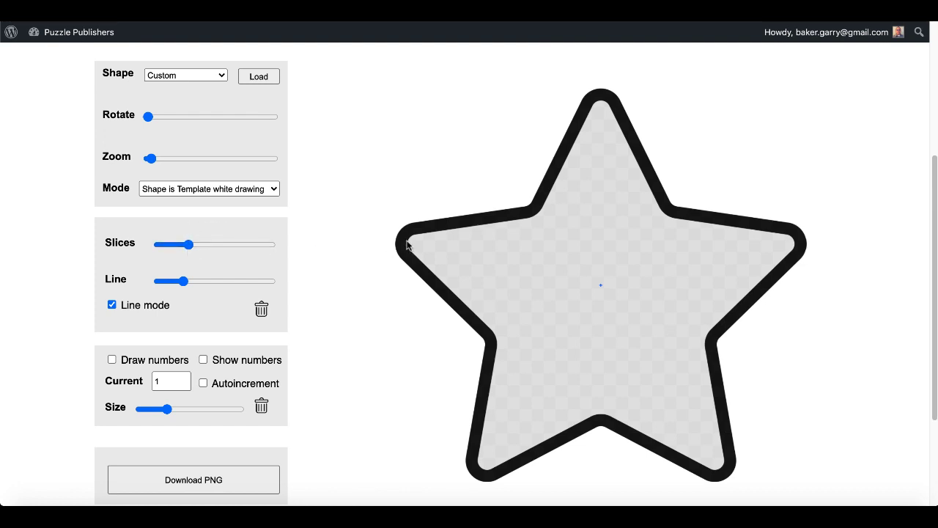
pyautogui.moveTo(406, 245); pyautogui.dragTo(600, 309)
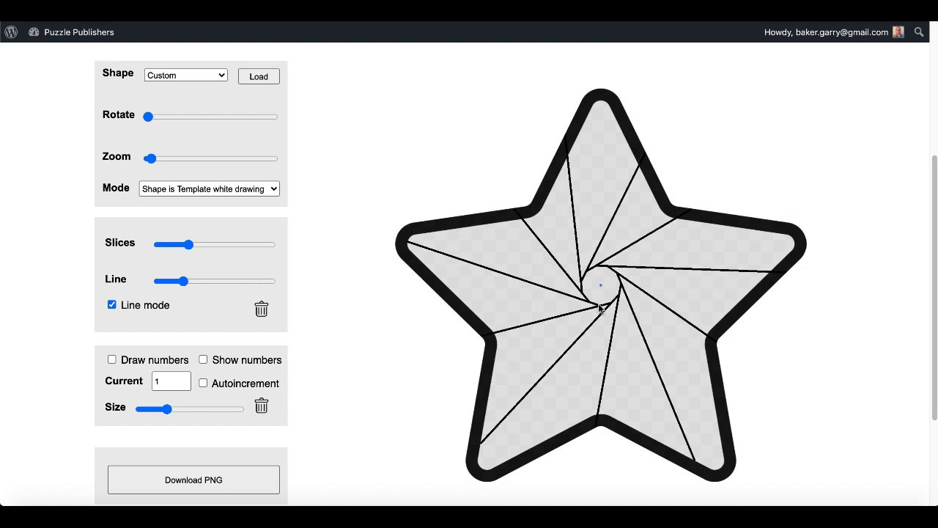
# - Turn on number drawing and place a 1 in five alternating segments of the star
pyautogui.click(112, 360)
pyautogui.click(512, 255)
pyautogui.click(596, 207)
pyautogui.click(669, 246)
pyautogui.click(667, 342)
pyautogui.click(578, 367)
# - Set the current number to 2 and place it in the five segments between those numbered 1
pyautogui.click(184, 379)
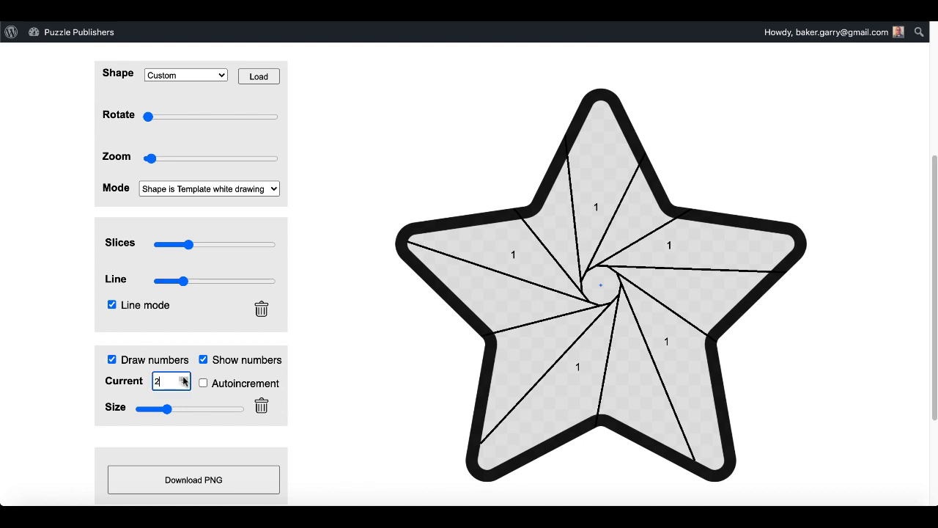
pyautogui.click(554, 225)
pyautogui.click(635, 222)
pyautogui.click(680, 284)
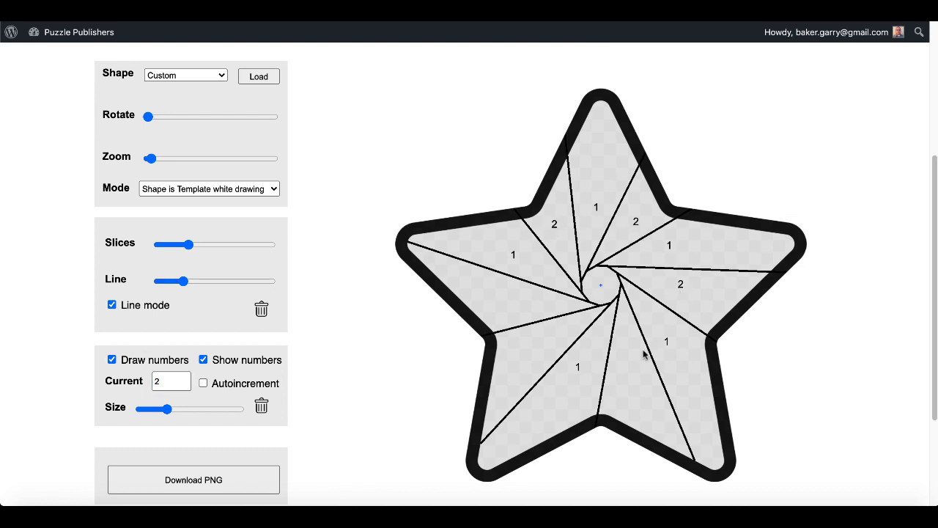
pyautogui.click(627, 364)
pyautogui.click(544, 339)
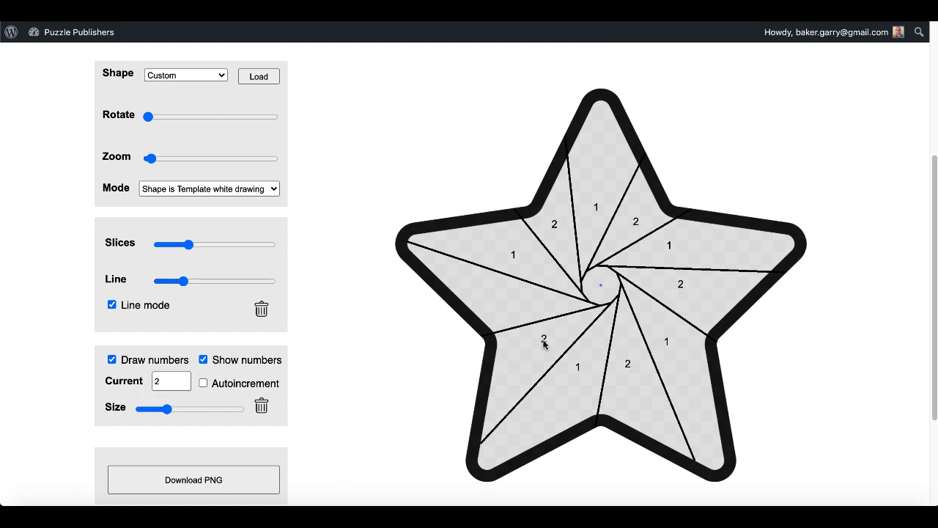
# - Set the current number to 3 and place it in the small circle at the star's centre
pyautogui.click(184, 379)
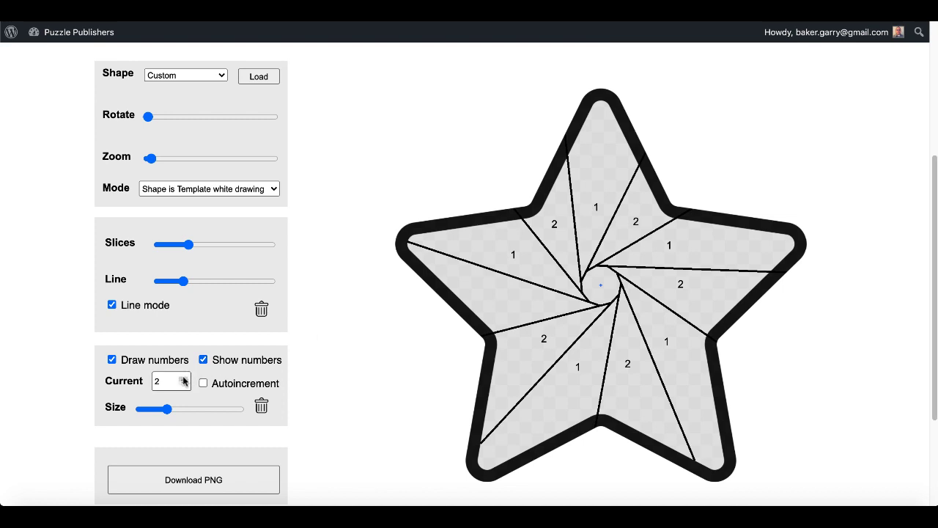
pyautogui.click(598, 286)
pyautogui.moveTo(598, 285)
pyautogui.mouseDown()
pyautogui.moveTo(603, 278)
pyautogui.moveTo(602, 290)
pyautogui.mouseUp()
# - Download the numbered white star as a PNG, inspect the downloaded image, and close it
pyautogui.click(195, 480)
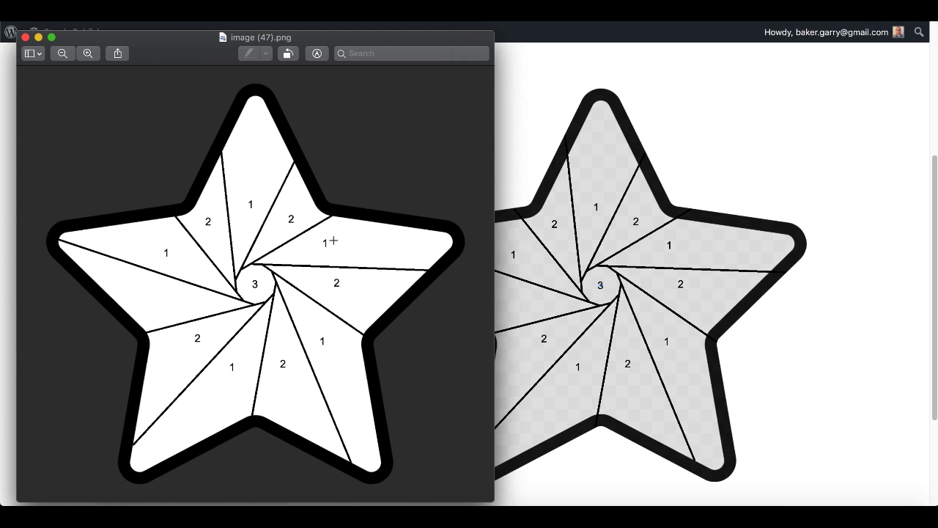
pyautogui.click(25, 38)
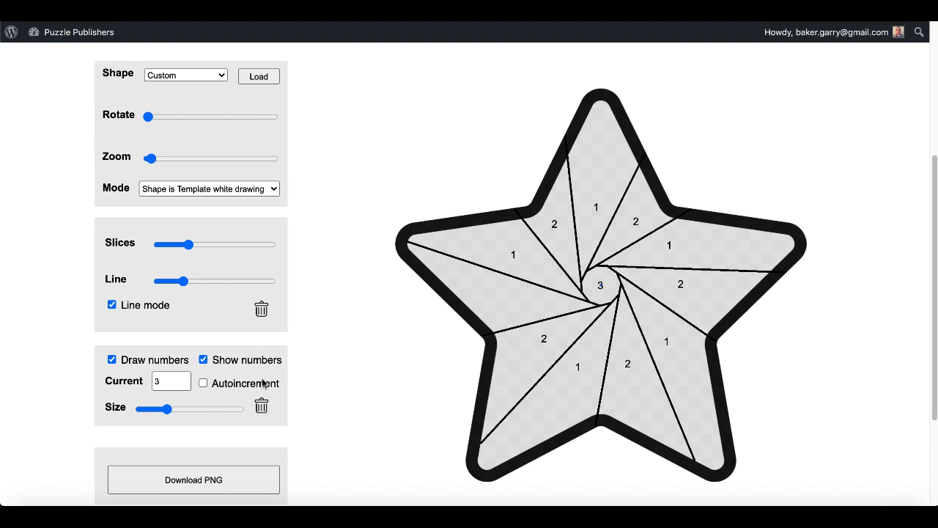
# - Clear all numbers and drawn lines from the star
pyautogui.click(263, 406)
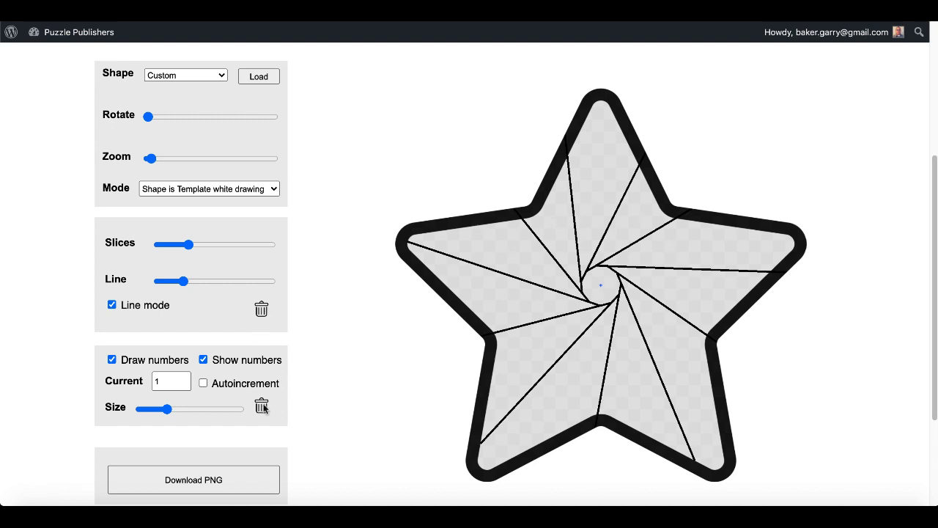
pyautogui.click(260, 314)
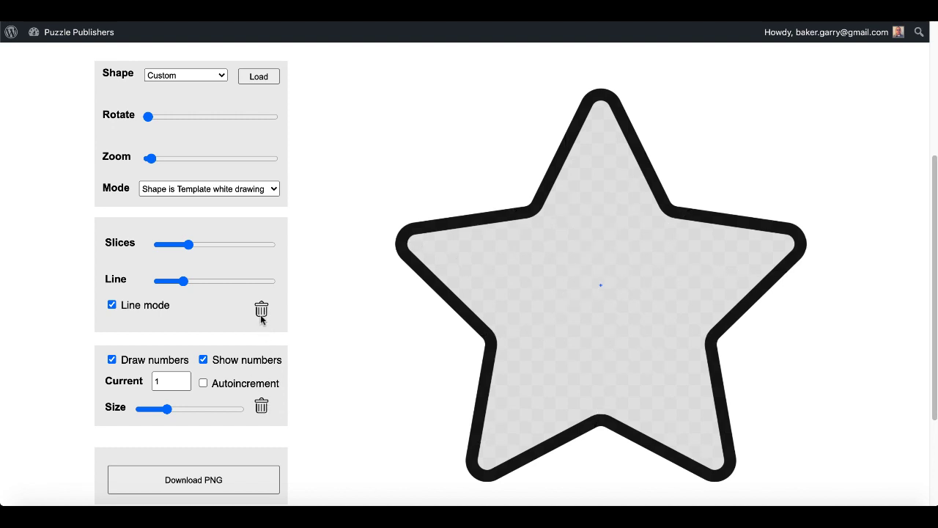
# - Load an astronaut PNG from the Astronauts Digital Stamps folder as the custom shape, and zoom it out until the whole figure fits
pyautogui.click(258, 77)
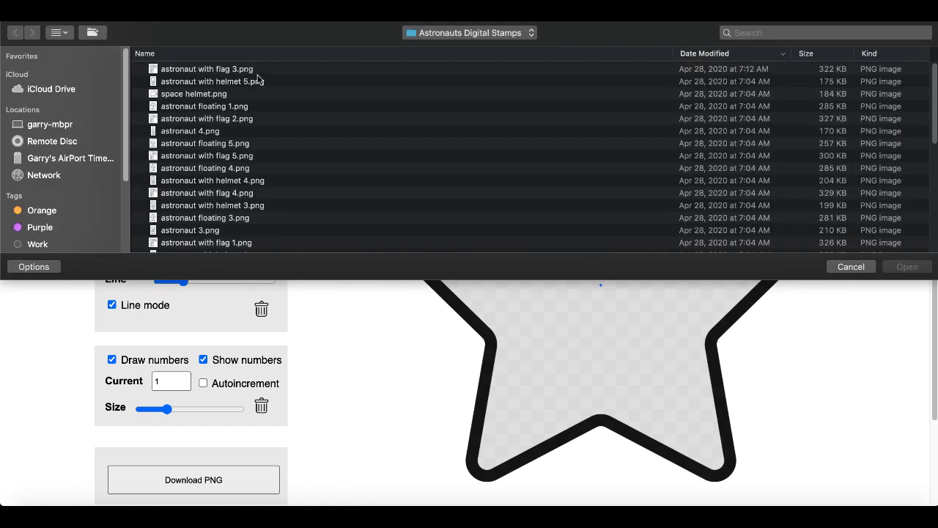
pyautogui.doubleClick(212, 149)
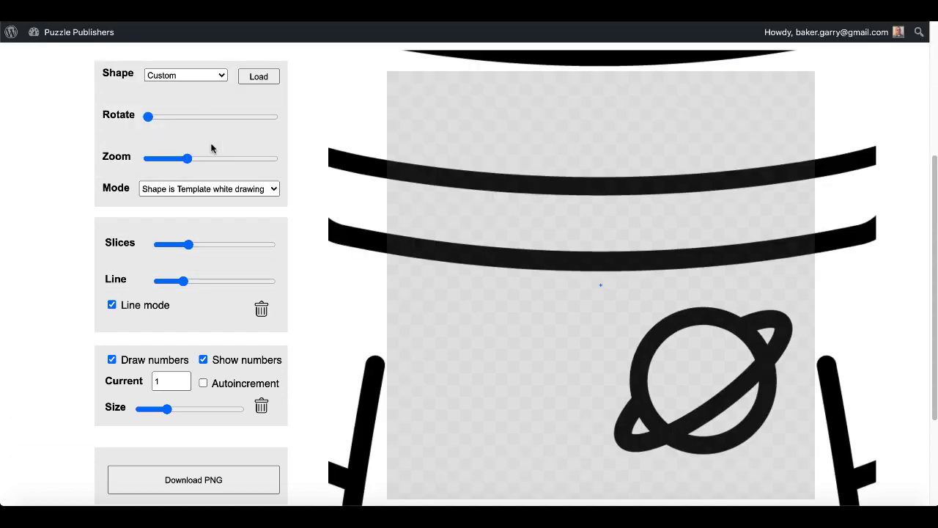
pyautogui.moveTo(187, 160); pyautogui.dragTo(149, 163)
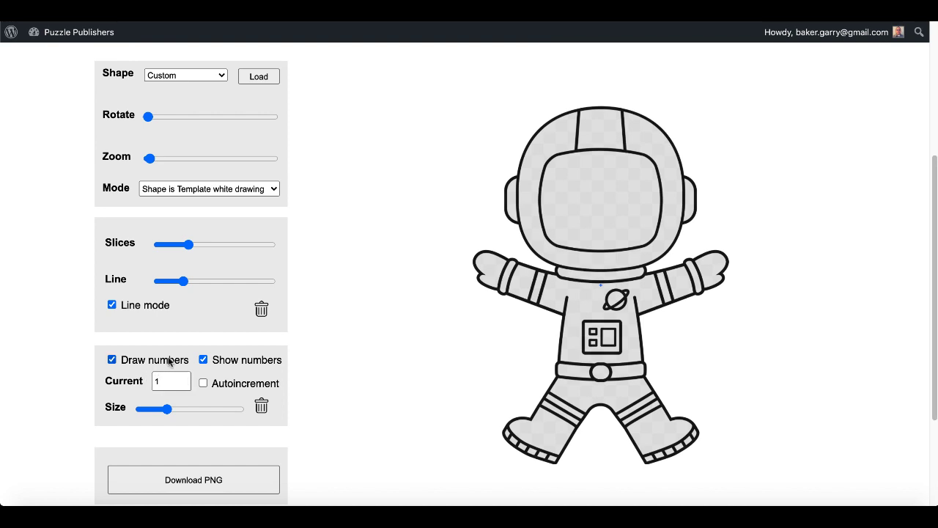
# - Place a 1 on the astronaut's visor and a 2 on the left part of the helmet, and clear the numbers
pyautogui.click(584, 193)
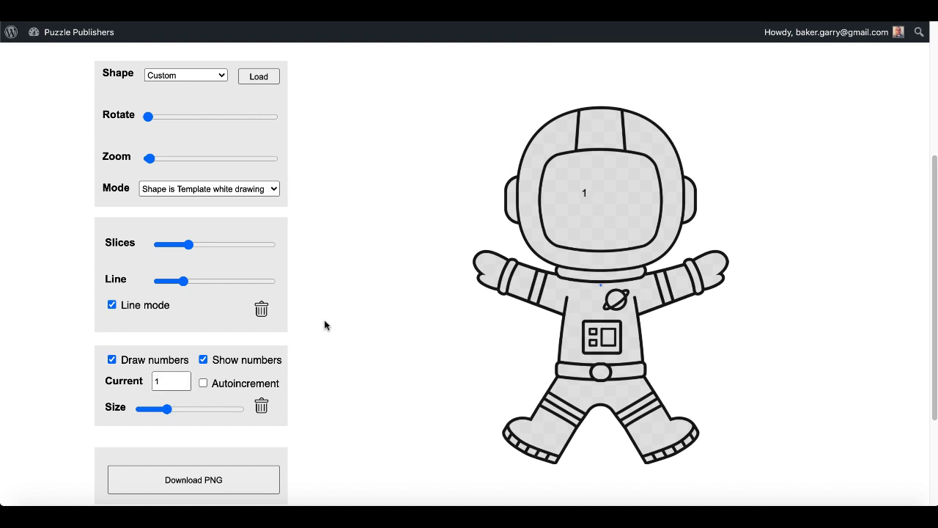
pyautogui.click(187, 377)
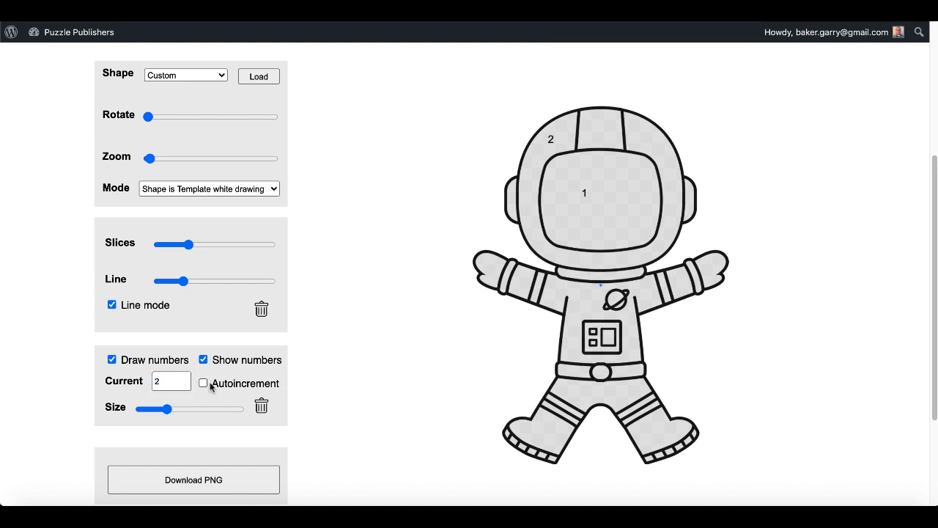
pyautogui.click(262, 407)
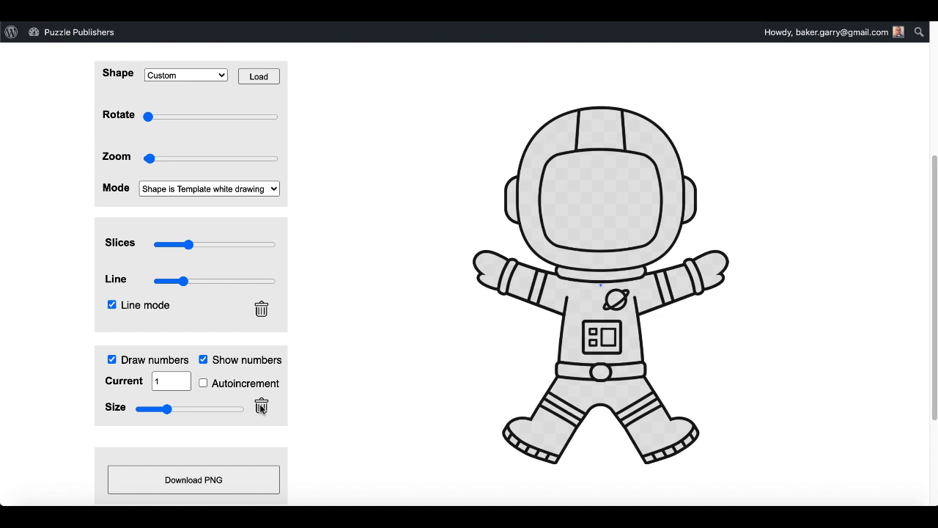
# - Try Autoincrement by numbering the visor, three helmet parts and the collar from 1, and turn it off and clear the numbers
pyautogui.click(203, 383)
pyautogui.click(593, 191)
pyautogui.click(594, 130)
pyautogui.click(540, 148)
pyautogui.click(655, 139)
pyautogui.moveTo(588, 278); pyautogui.dragTo(592, 280)
pyautogui.click(203, 383)
pyautogui.click(261, 406)
# - Place a 1 on the astronaut's visor, a 2 on each hand and a 3 on each boot
pyautogui.click(184, 378)
pyautogui.click(489, 263)
pyautogui.moveTo(489, 263); pyautogui.dragTo(491, 268)
pyautogui.moveTo(707, 271); pyautogui.dragTo(710, 272)
pyautogui.click(188, 377)
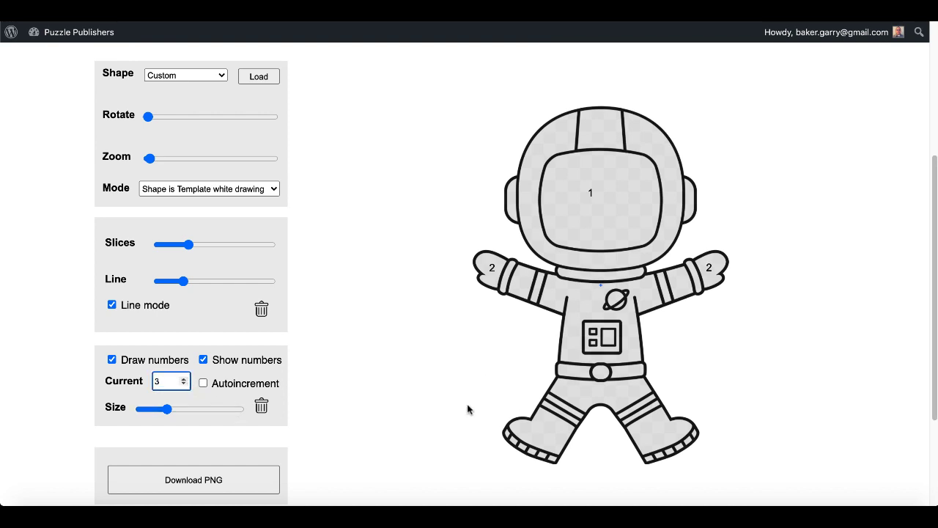
pyautogui.click(546, 428)
# - Download the numbered astronaut as a PNG, open the downloaded image to inspect it, and close it
pyautogui.click(247, 469)
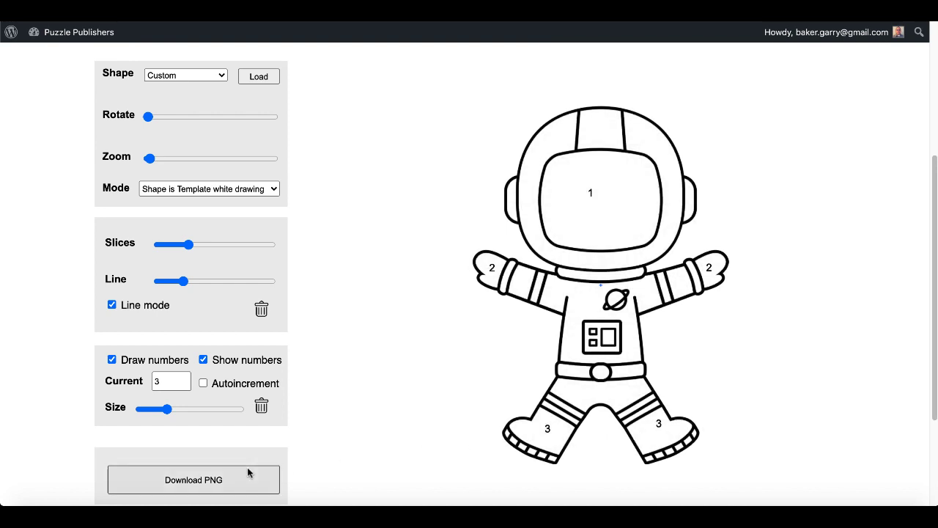
pyautogui.click(132, 490)
pyautogui.click(159, 440)
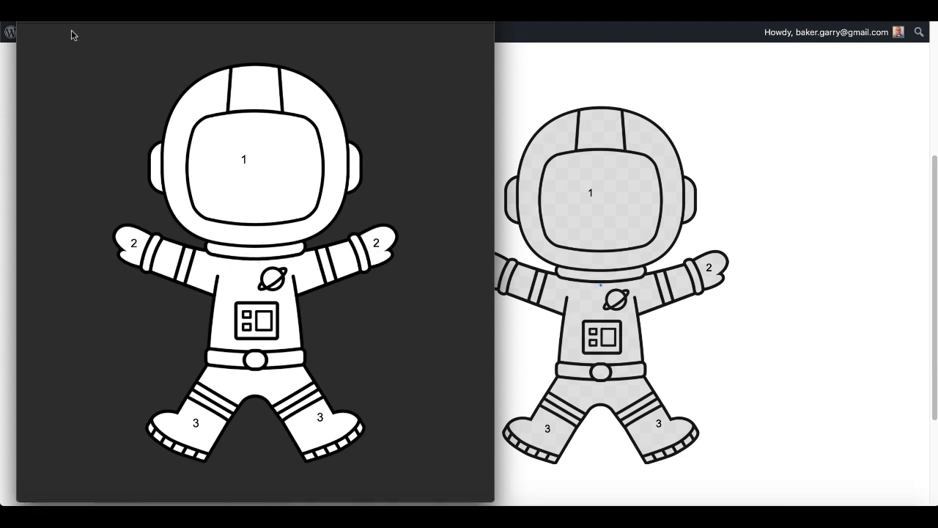
pyautogui.click(26, 10)
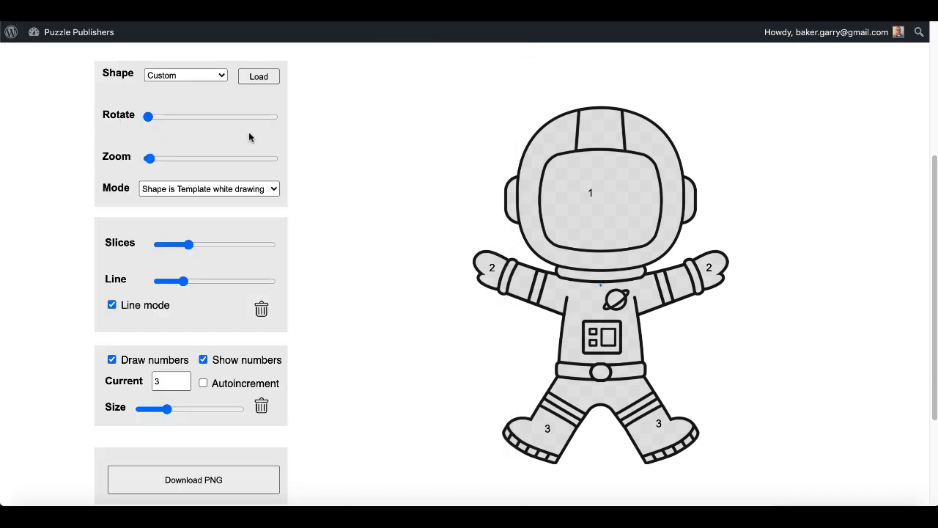
pyautogui.scroll(3, 329, 184)
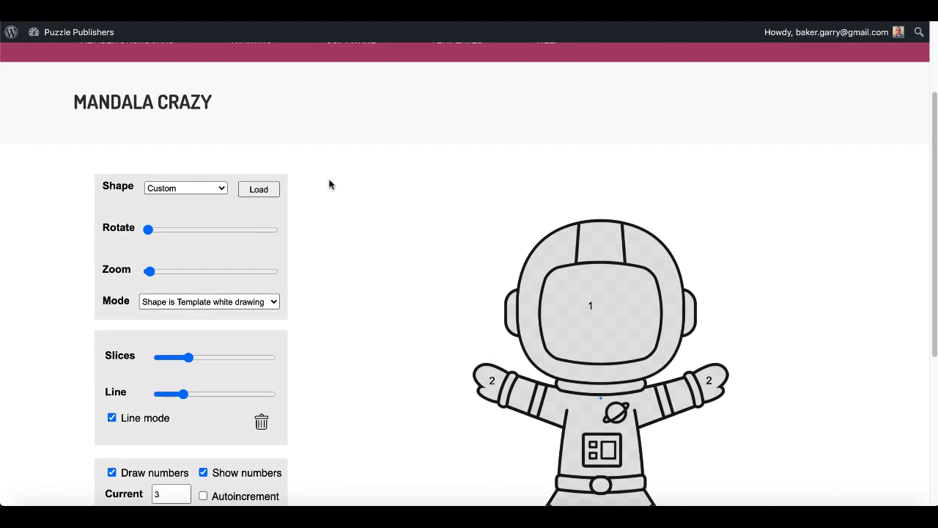
pyautogui.scroll(-1, 329, 184)
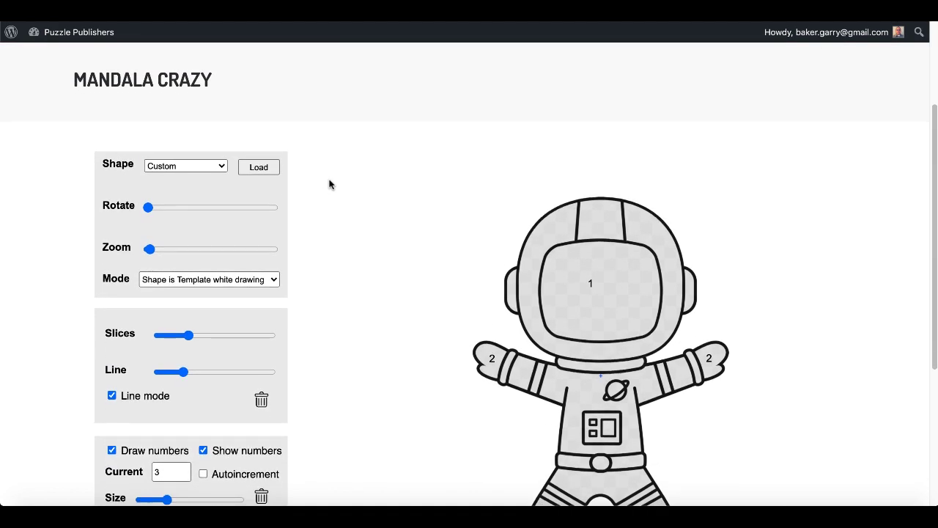
pyautogui.scroll(-3, 329, 184)
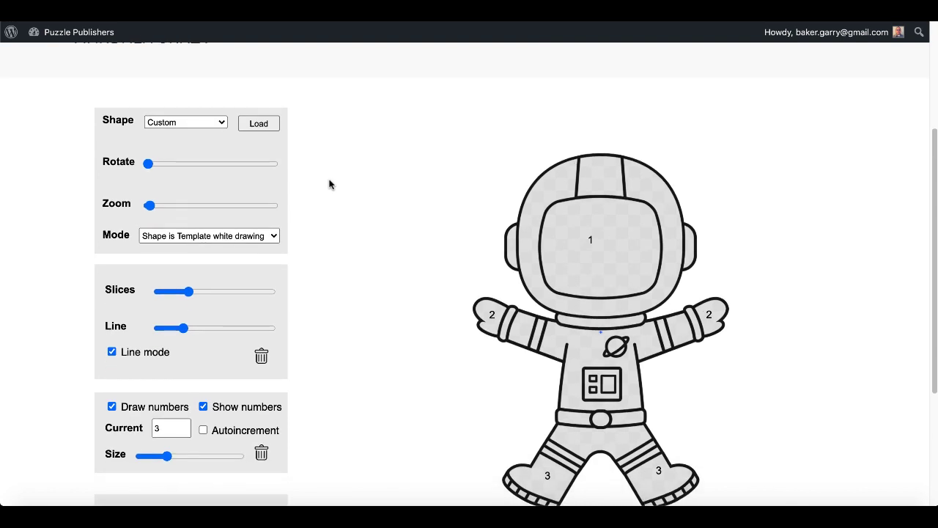
pyautogui.scroll(-1, 329, 184)
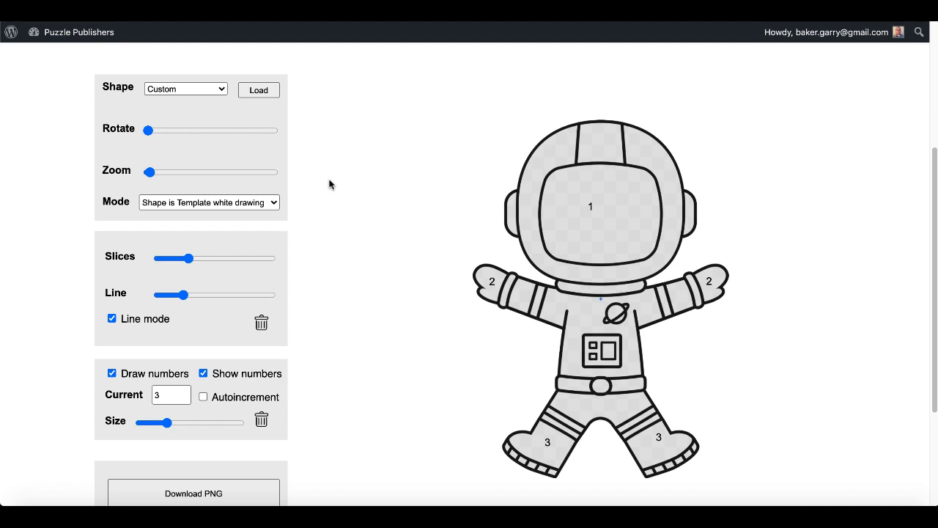
pyautogui.scroll(8, 329, 184)
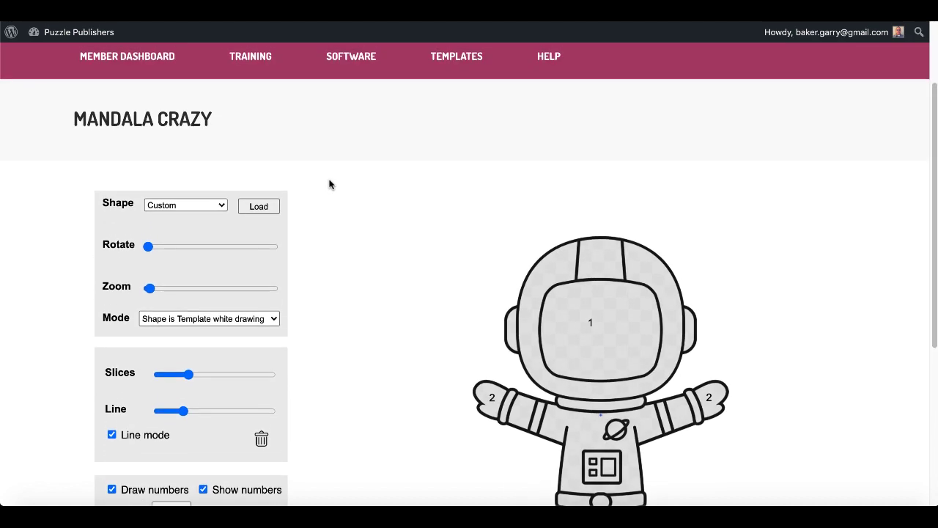
pyautogui.scroll(2, 329, 184)
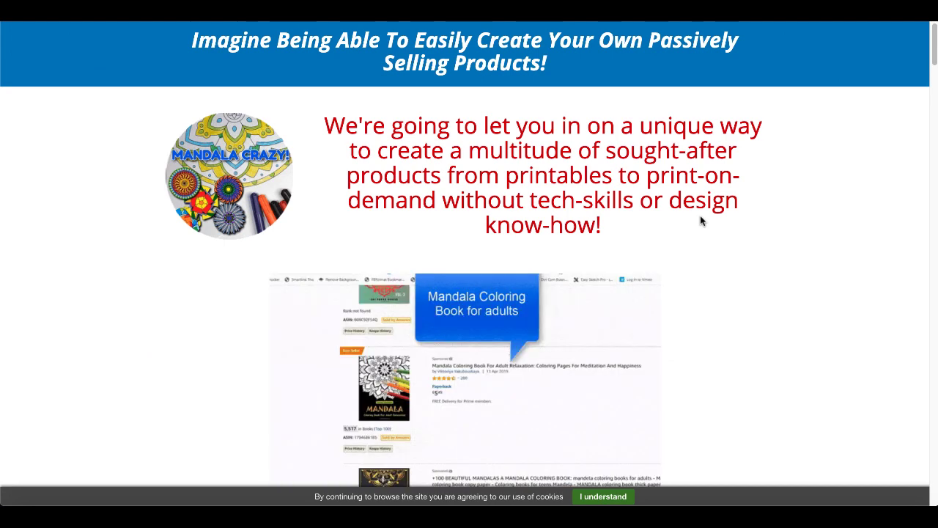
# - Examine the opening of the Mandala Crazy sales page, including the promo video, the instant access offer and the sample mandala images
pyautogui.scroll(-2, 721, 290)
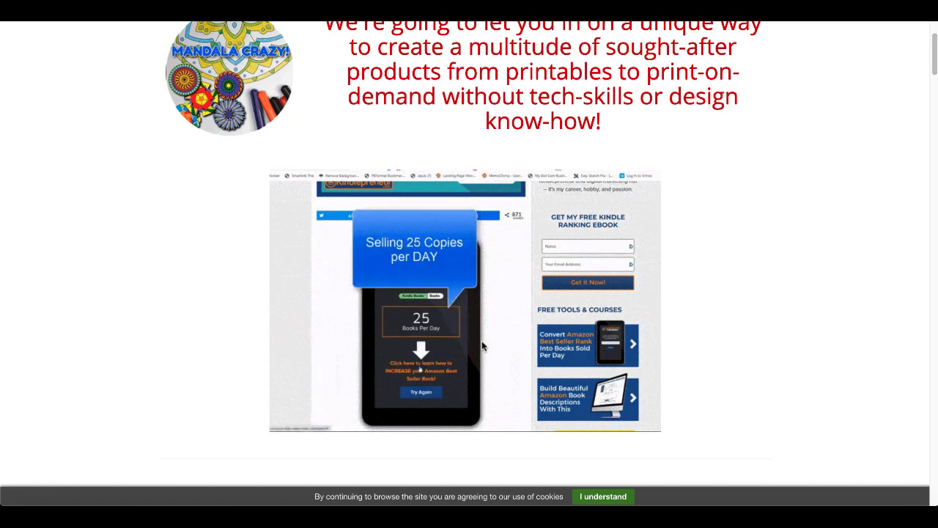
pyautogui.scroll(-3, 482, 341)
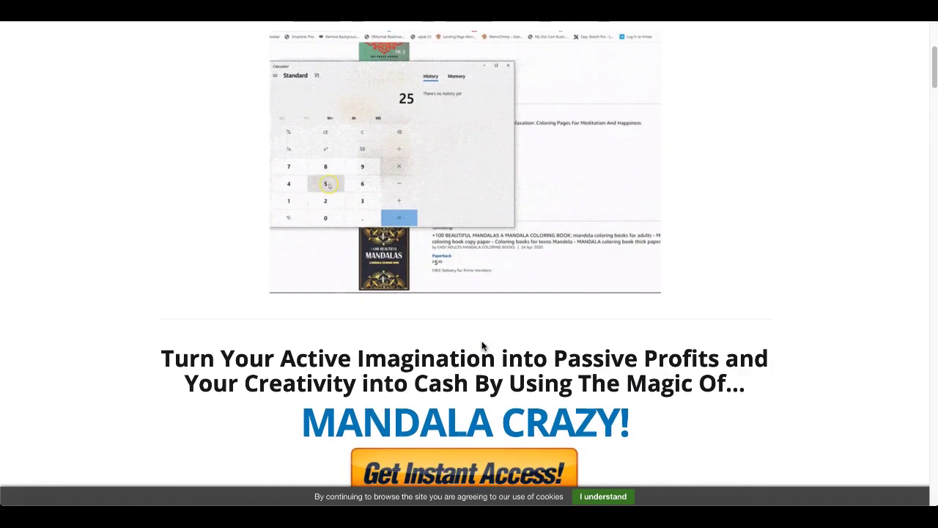
pyautogui.scroll(-1, 482, 345)
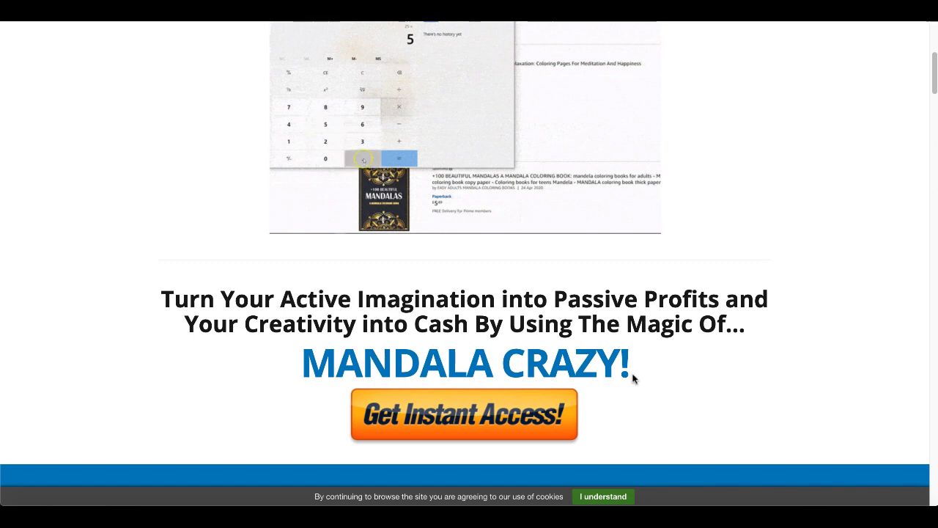
pyautogui.scroll(-1, 634, 379)
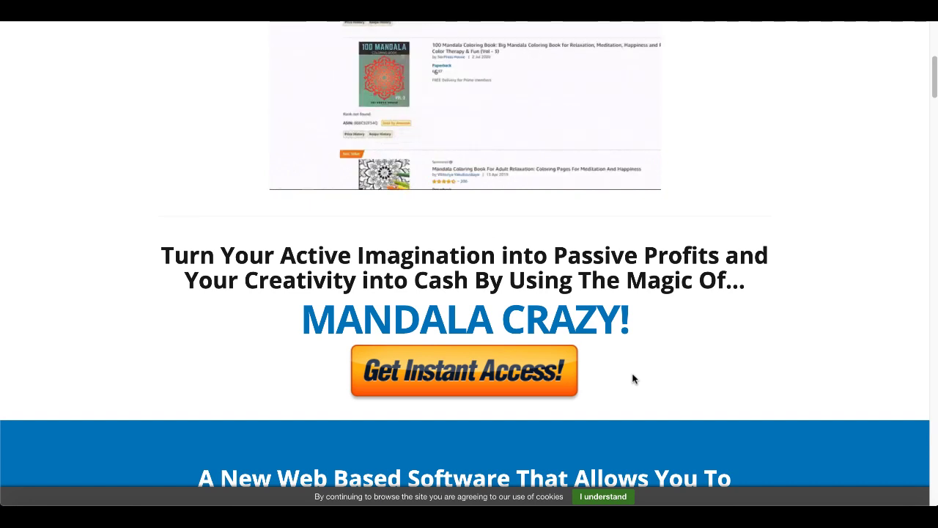
pyautogui.scroll(-1, 634, 378)
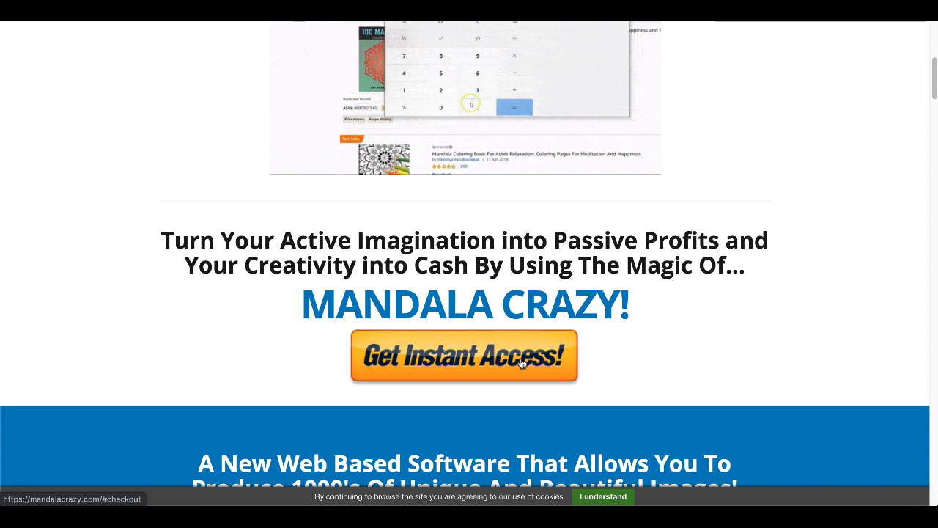
pyautogui.scroll(-2, 521, 364)
pyautogui.scroll(-4, 521, 362)
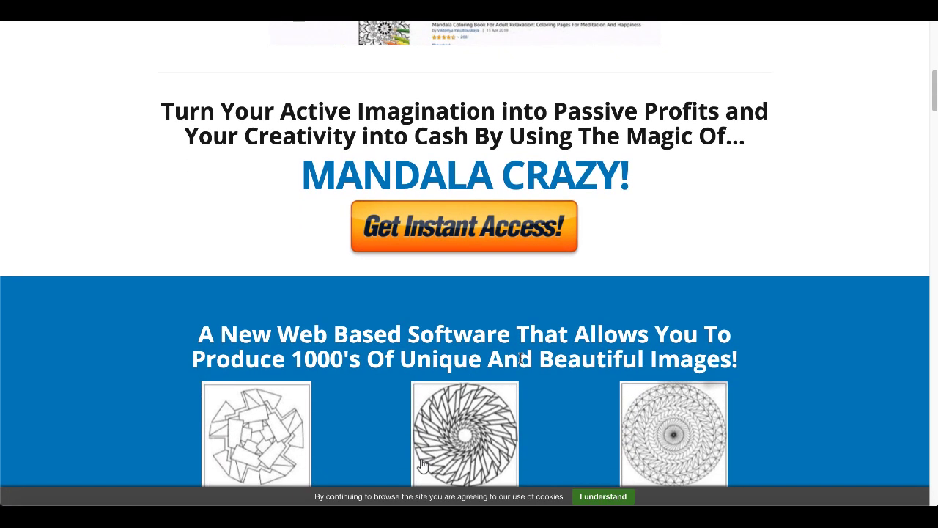
pyautogui.scroll(-3, 520, 358)
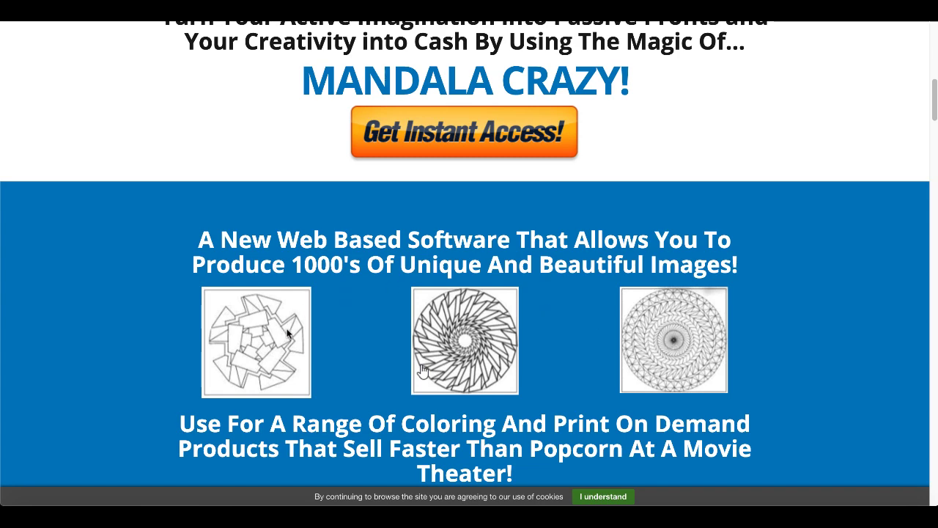
pyautogui.scroll(-1, 365, 361)
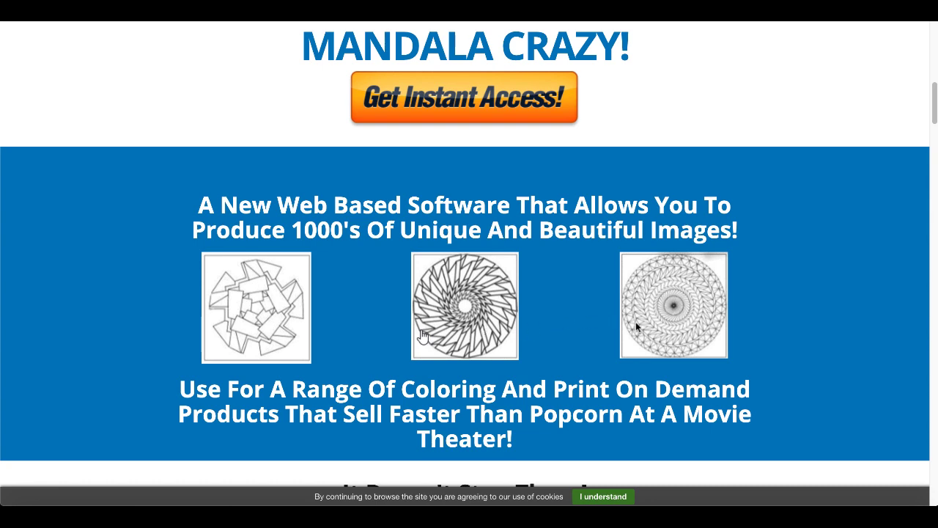
pyautogui.scroll(-1, 635, 324)
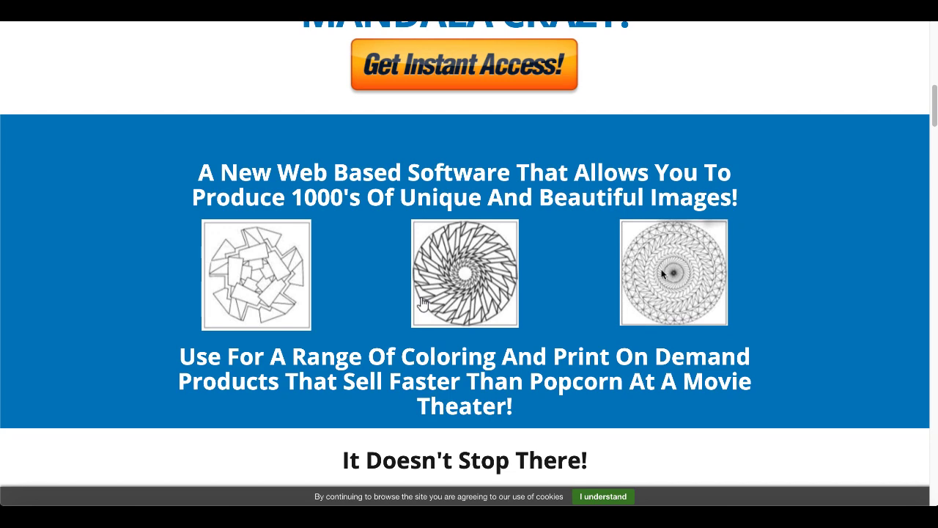
# - Review the sales page's lion template effects, the usage rights for created mandalas and the printable, coloring book and physical product ideas
pyautogui.scroll(-7, 376, 314)
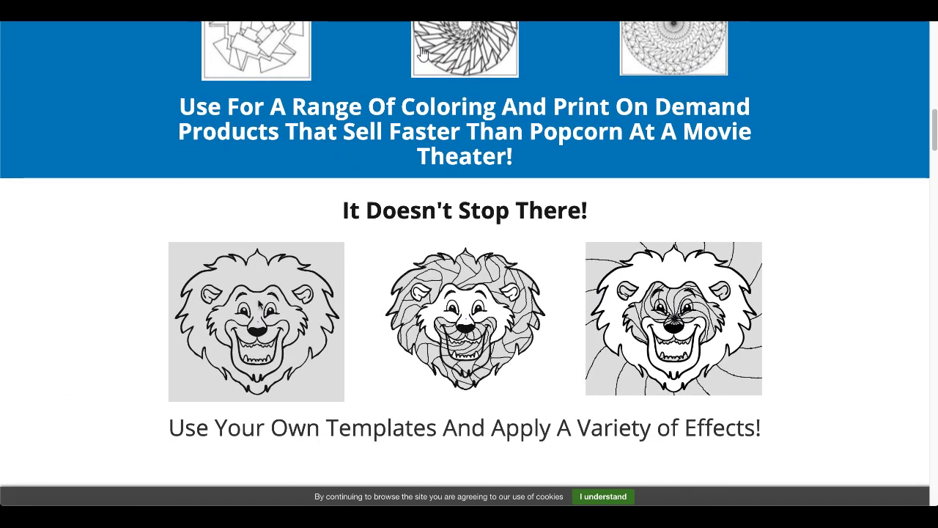
pyautogui.scroll(-1, 384, 329)
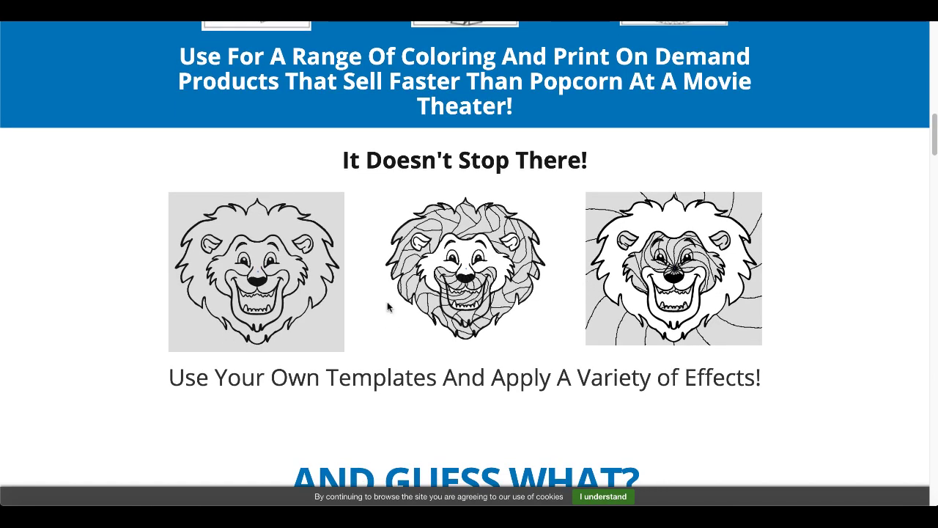
pyautogui.scroll(-8, 389, 306)
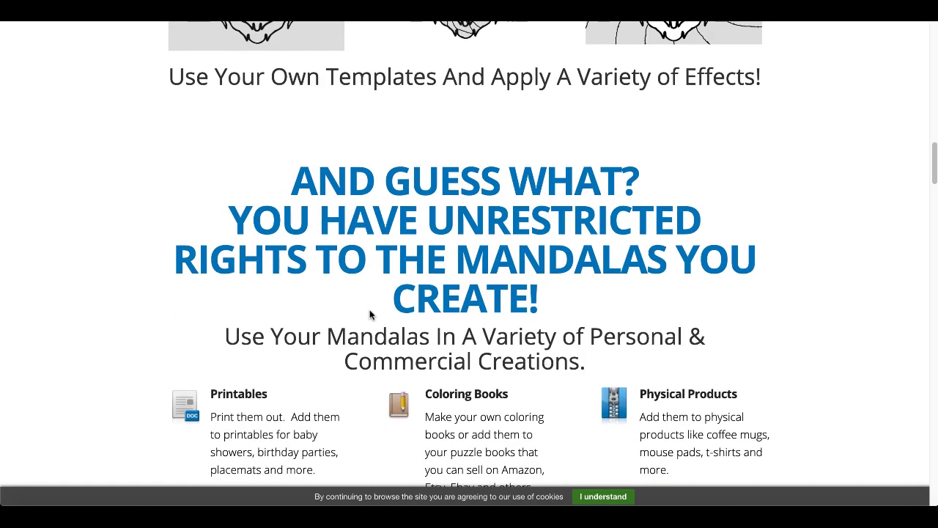
pyautogui.scroll(-2, 370, 313)
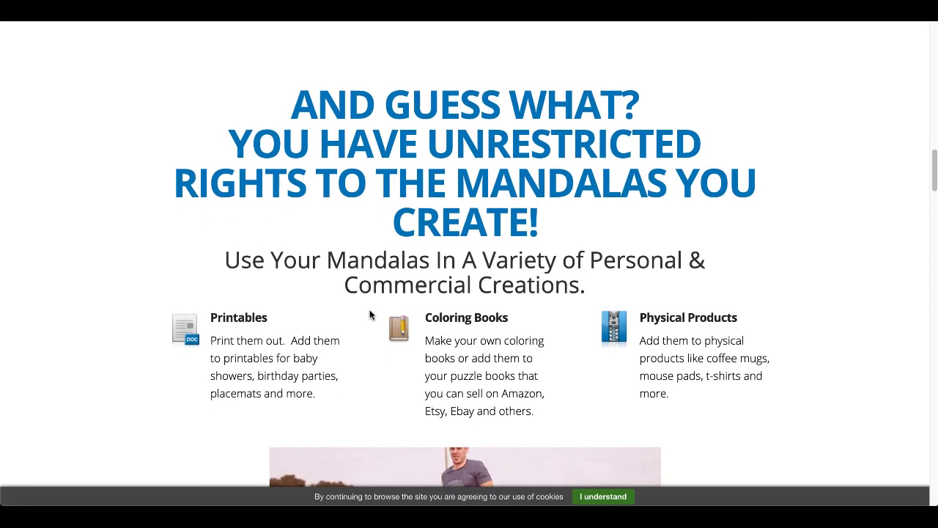
pyautogui.scroll(-1, 370, 314)
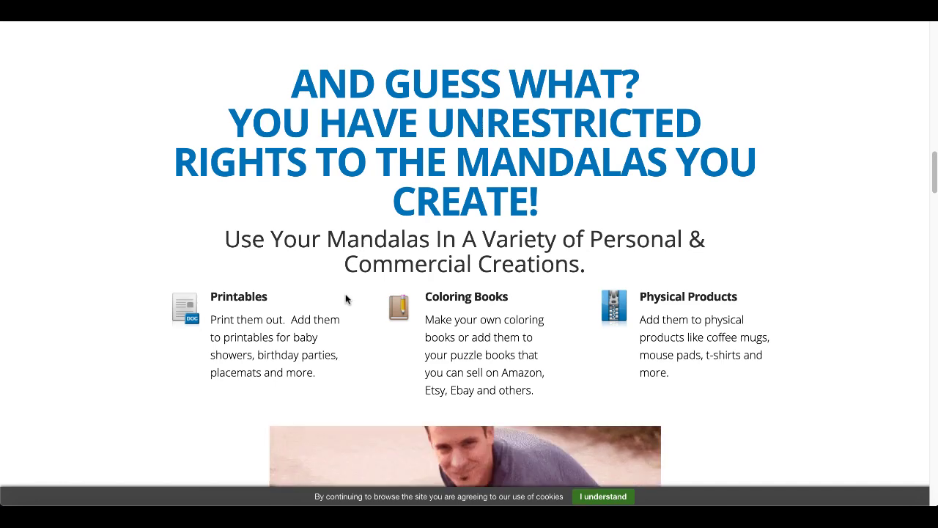
pyautogui.scroll(-2, 347, 299)
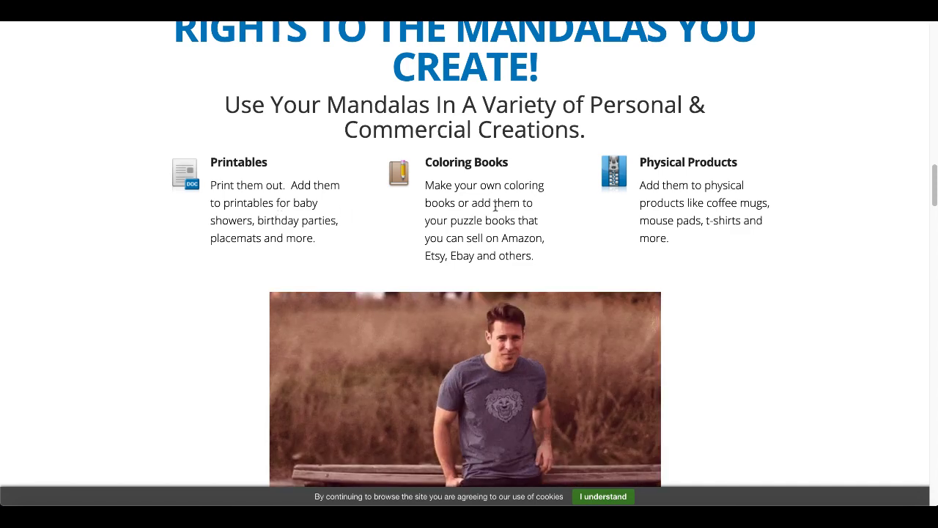
pyautogui.scroll(-1, 588, 231)
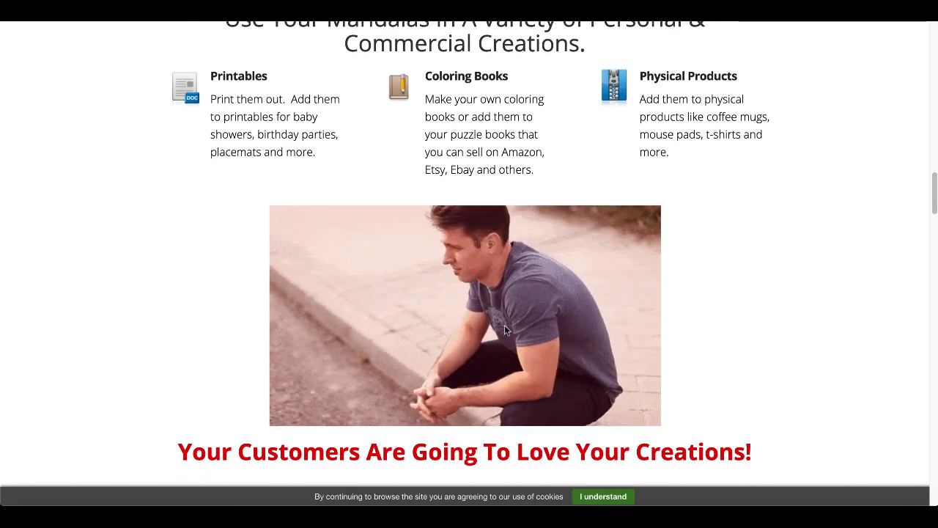
pyautogui.scroll(-1, 422, 351)
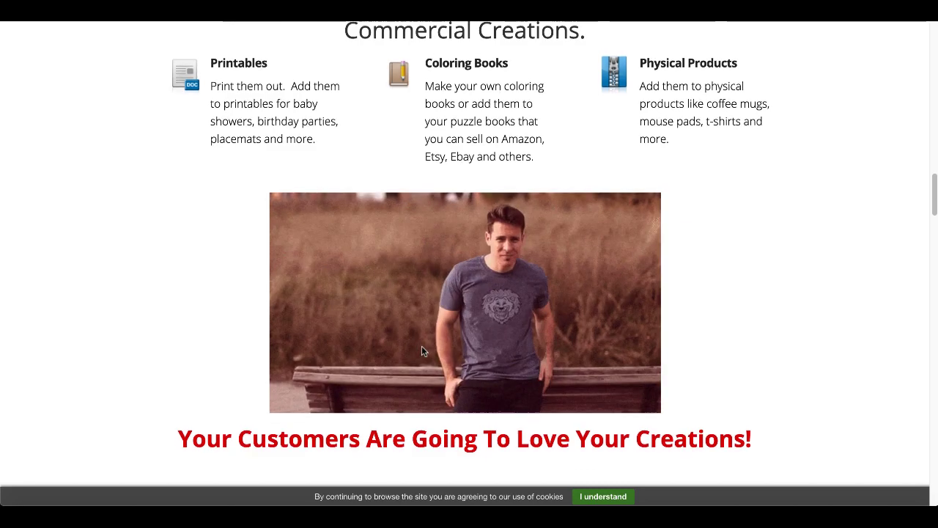
# - Read through the color-by-numbers bonus feature, the PLR section, the money-back guarantee and the launch discount offer on the sales page
pyautogui.scroll(-5, 421, 346)
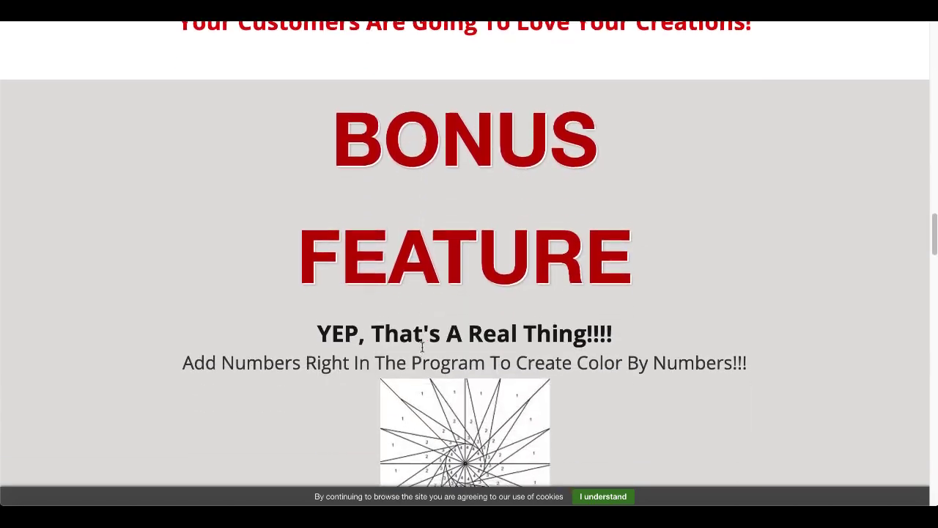
pyautogui.scroll(-2, 422, 347)
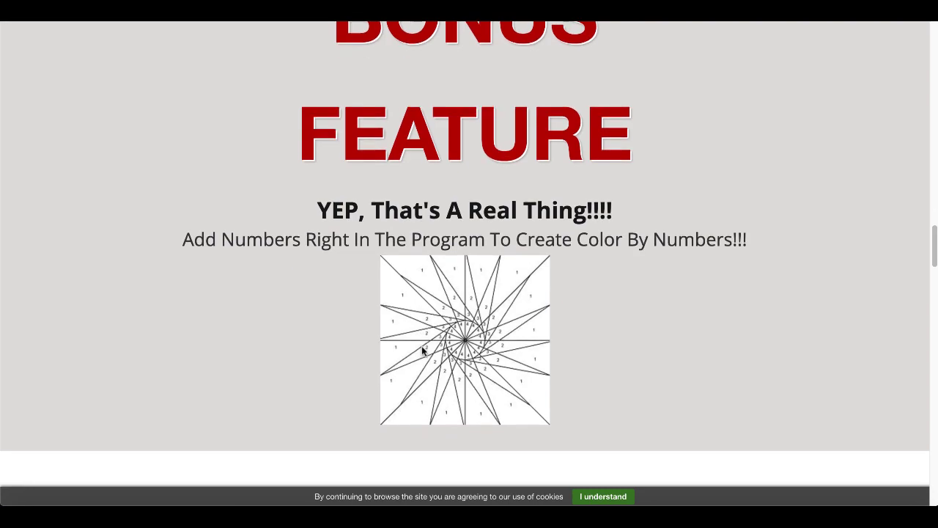
pyautogui.scroll(-4, 422, 349)
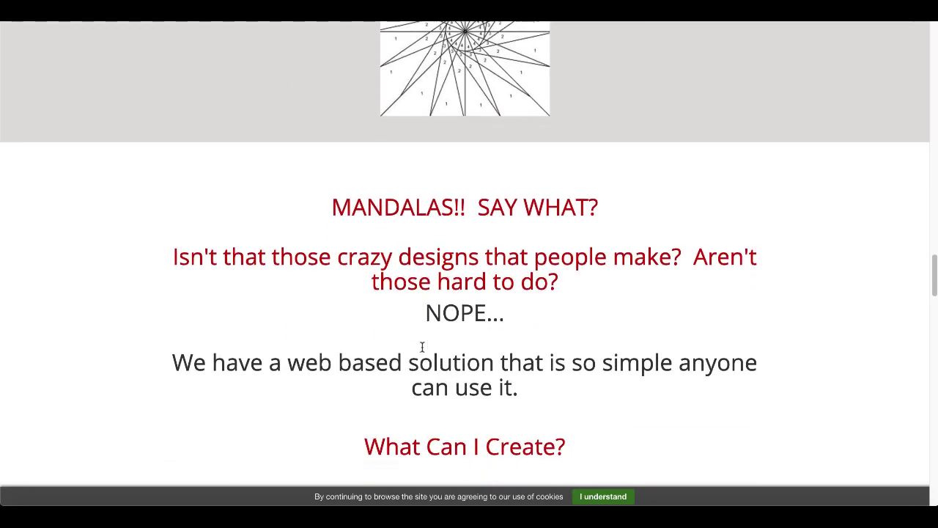
pyautogui.scroll(-7, 422, 347)
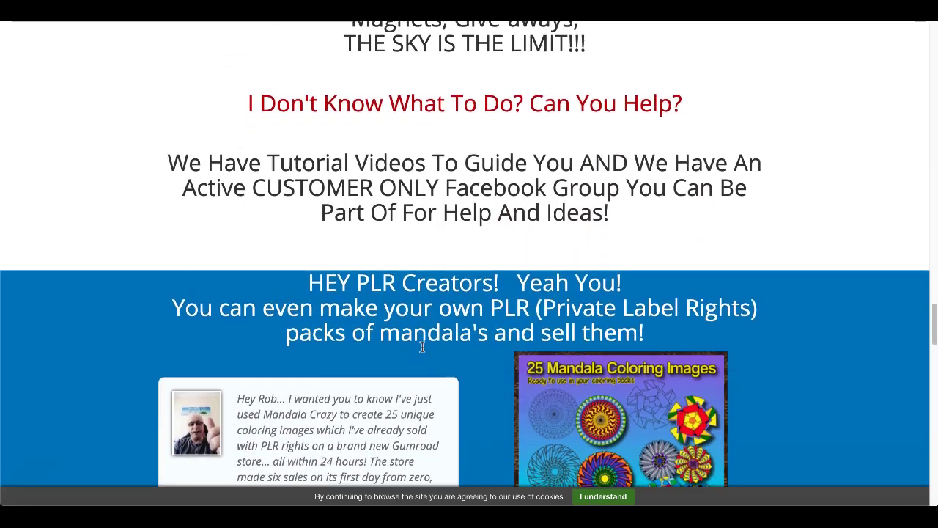
pyautogui.scroll(-5, 421, 347)
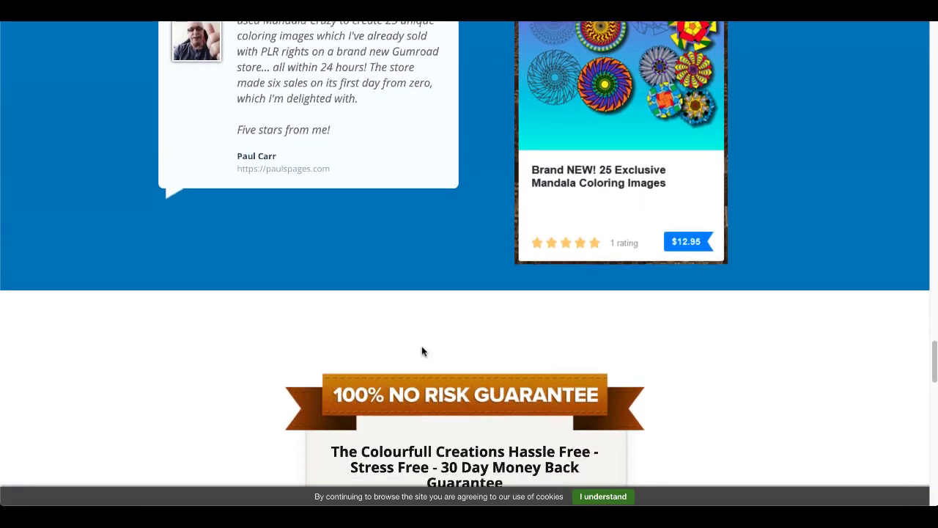
pyautogui.scroll(-3, 422, 351)
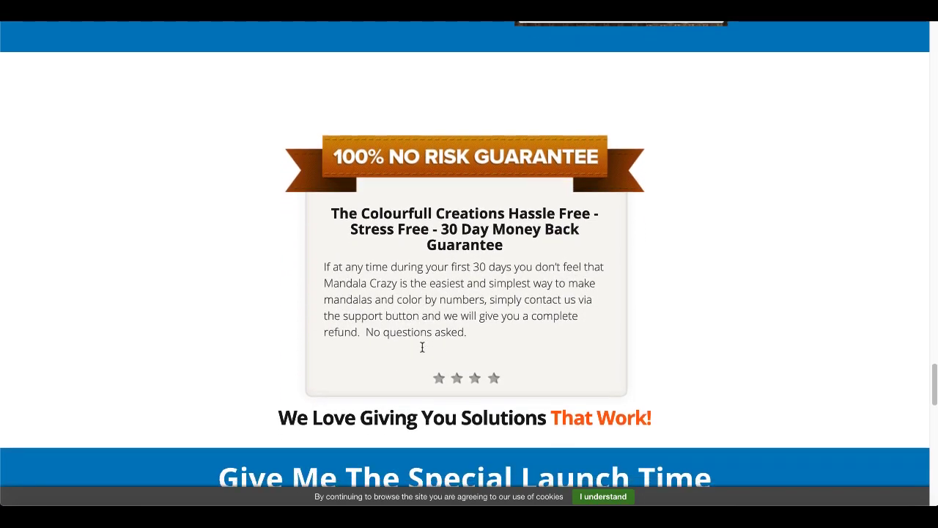
pyautogui.scroll(-3, 422, 348)
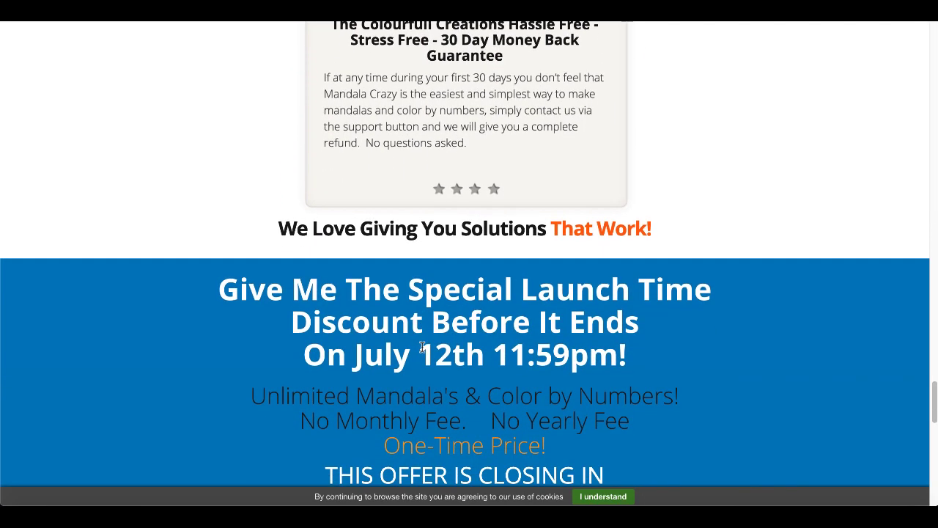
pyautogui.scroll(-3, 422, 348)
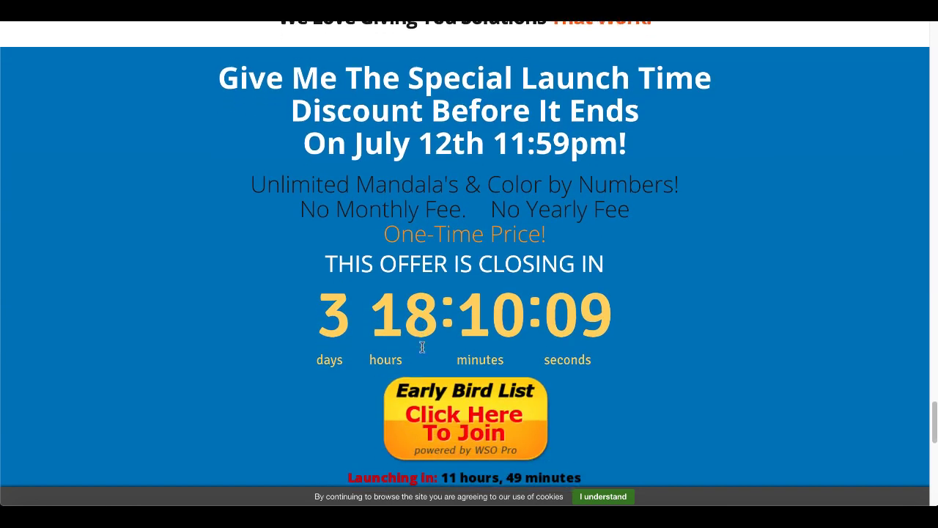